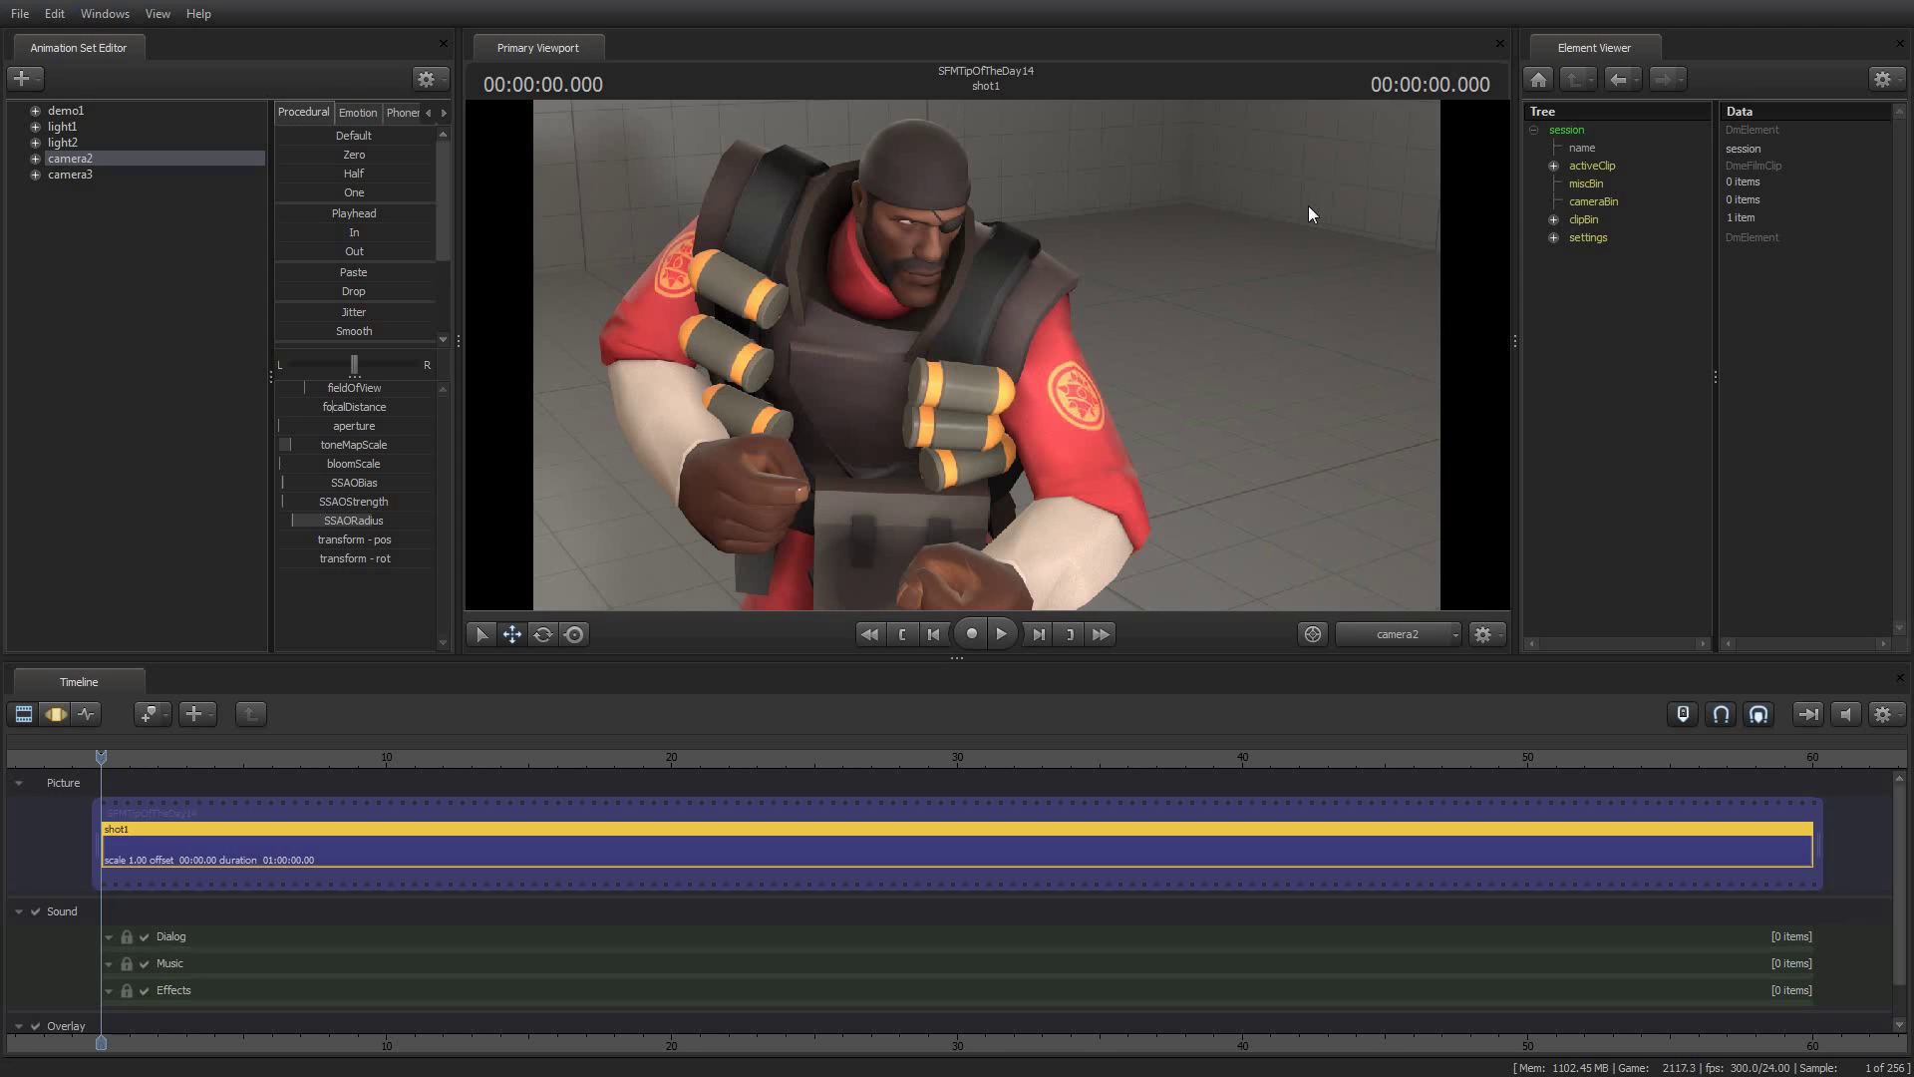
Step: Enable Ambient Occlusion in the viewport's Progressive Refinement Settings
right_click(1216, 216)
left_click(1256, 225)
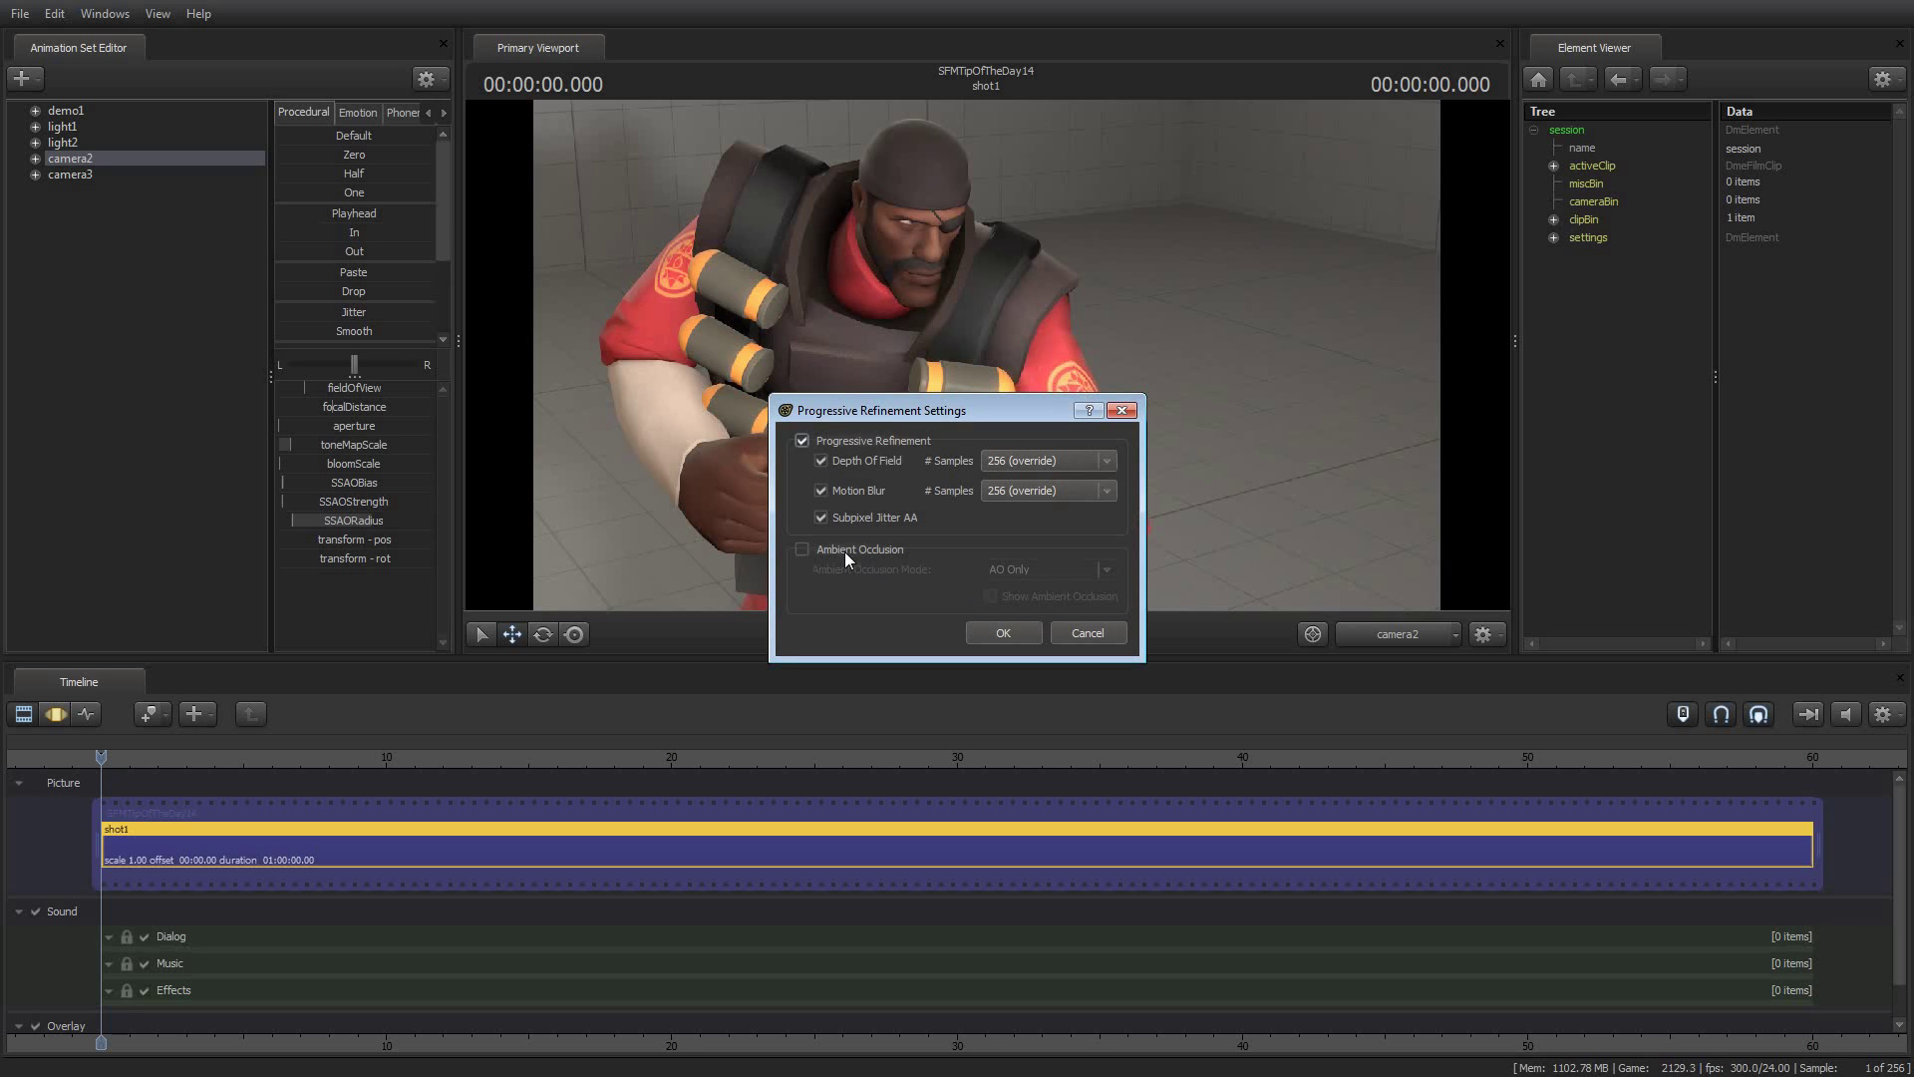
left_click(877, 553)
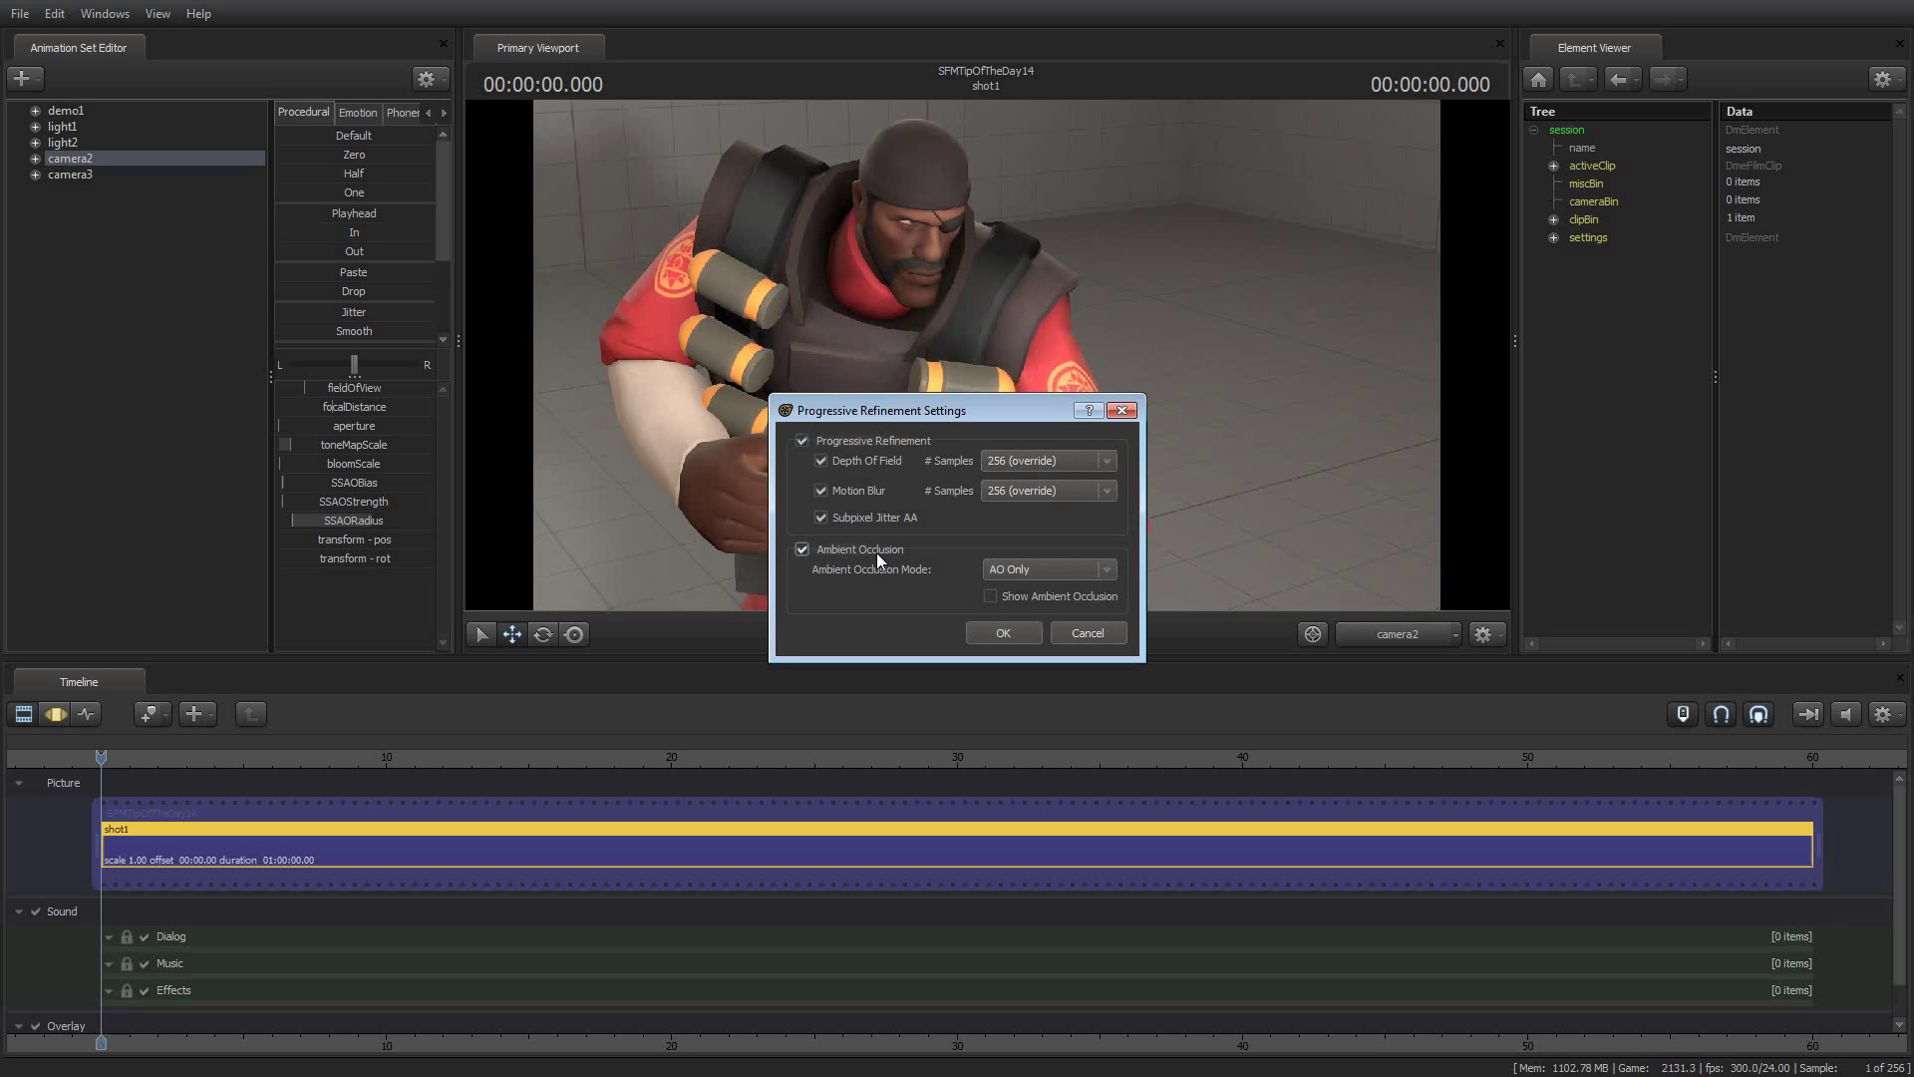
left_click(1005, 633)
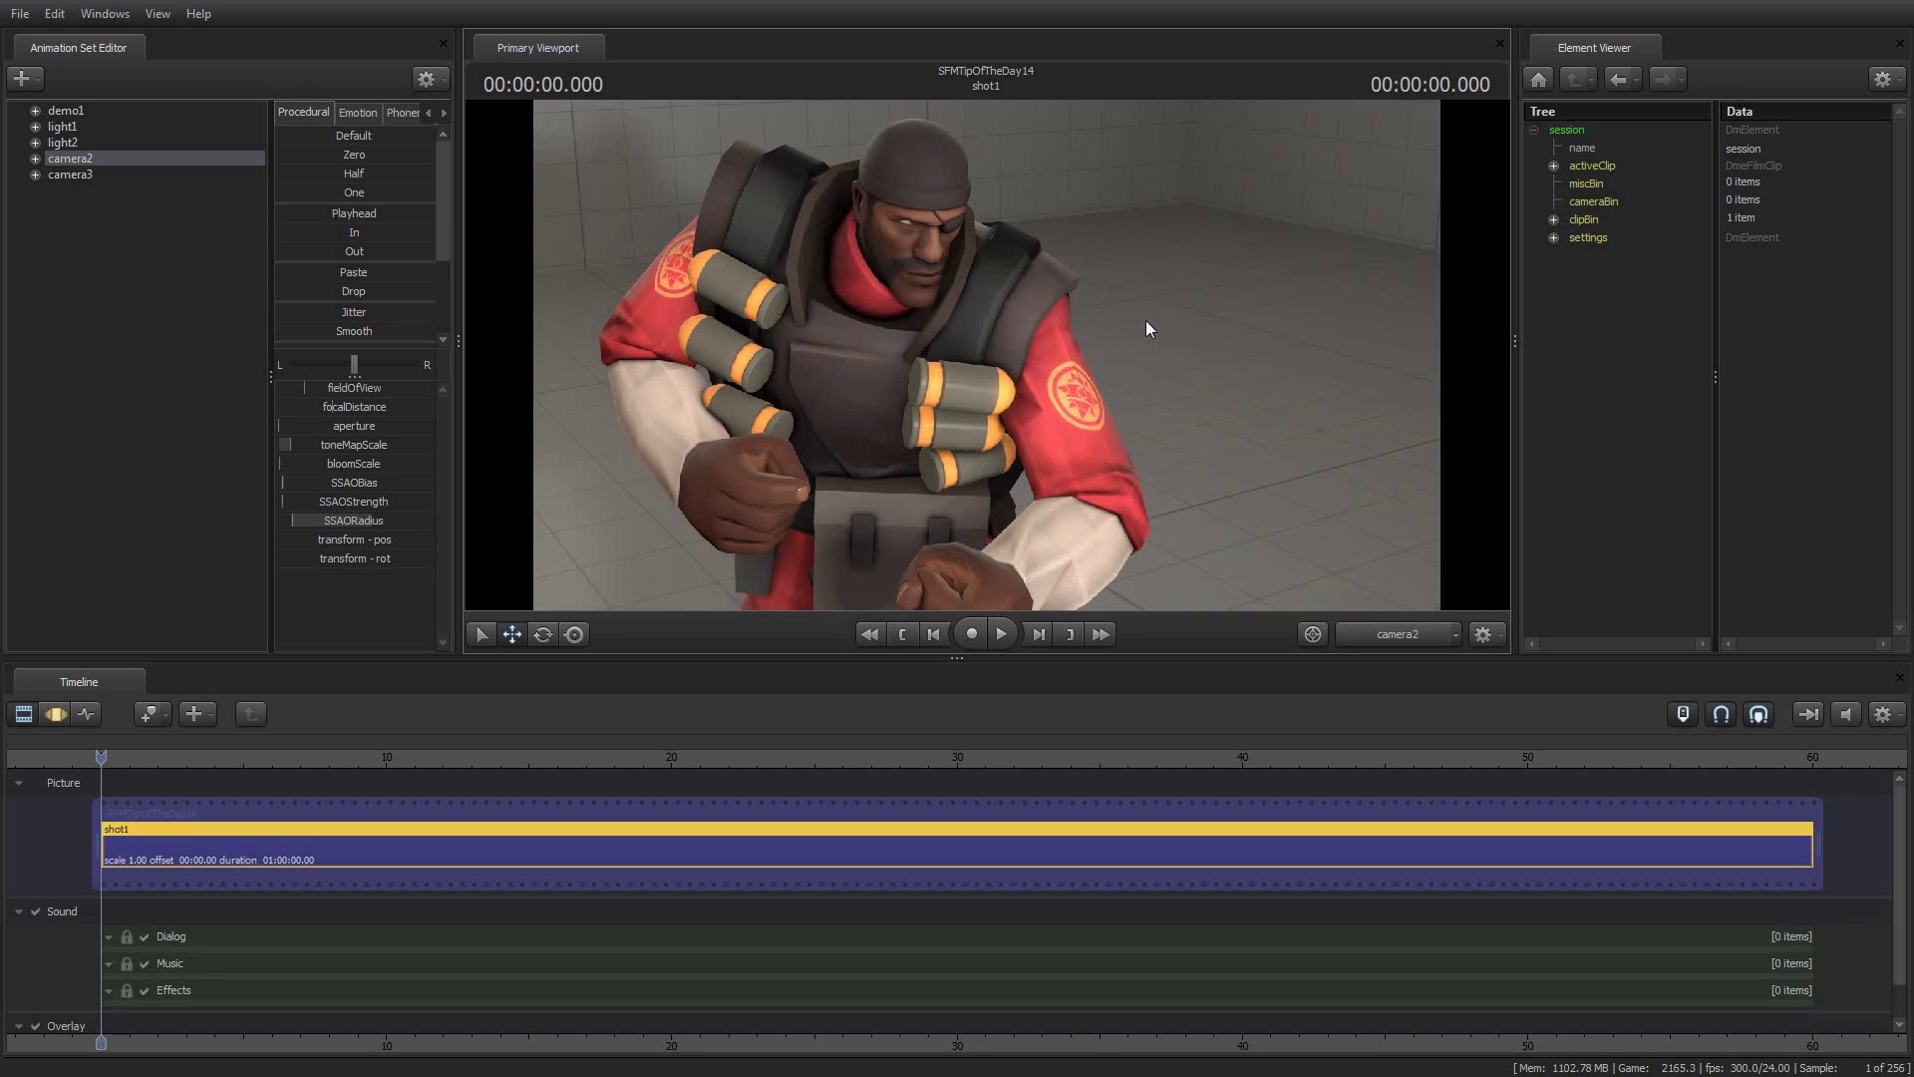
Step: Compare the shot through scene cameras camera3 and camera2, ending on camera2, and display camera3's animation set controls
left_click(1455, 632)
mouse_move(1463, 706)
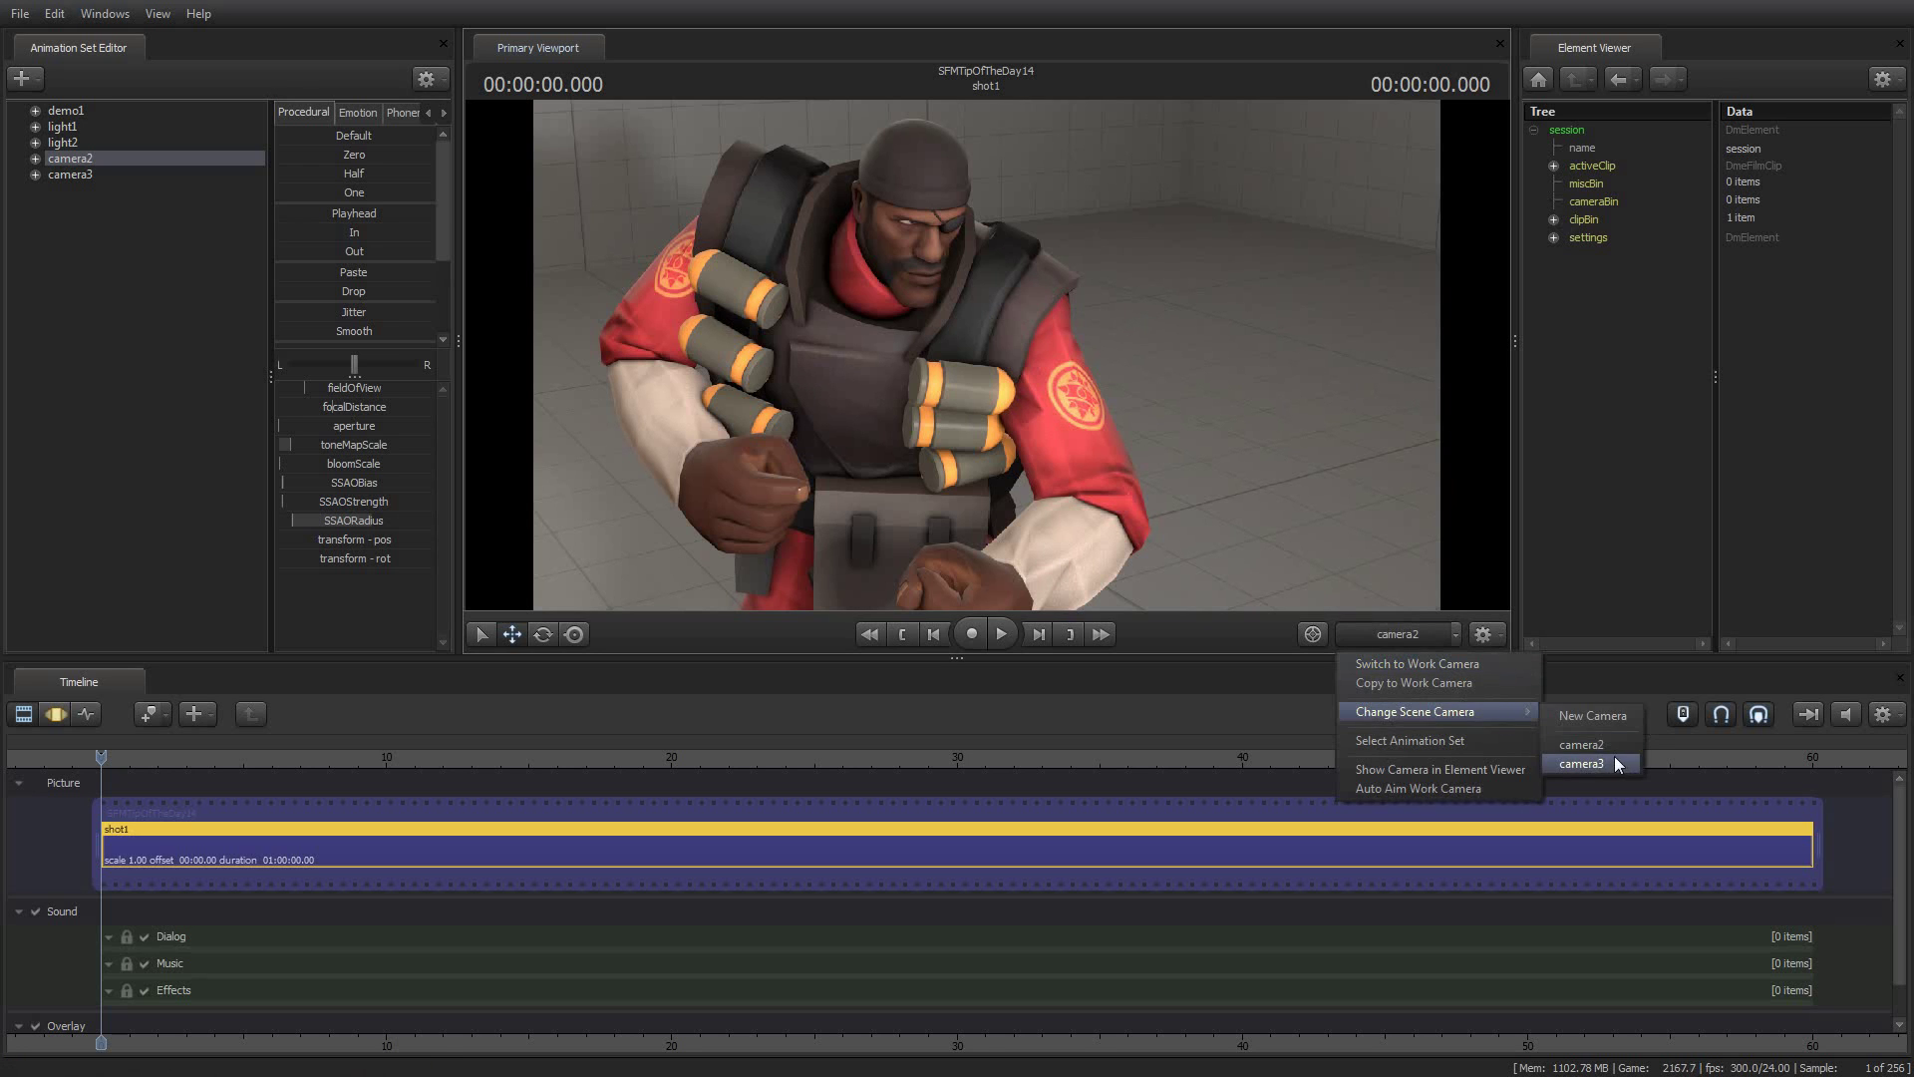
left_click(1612, 756)
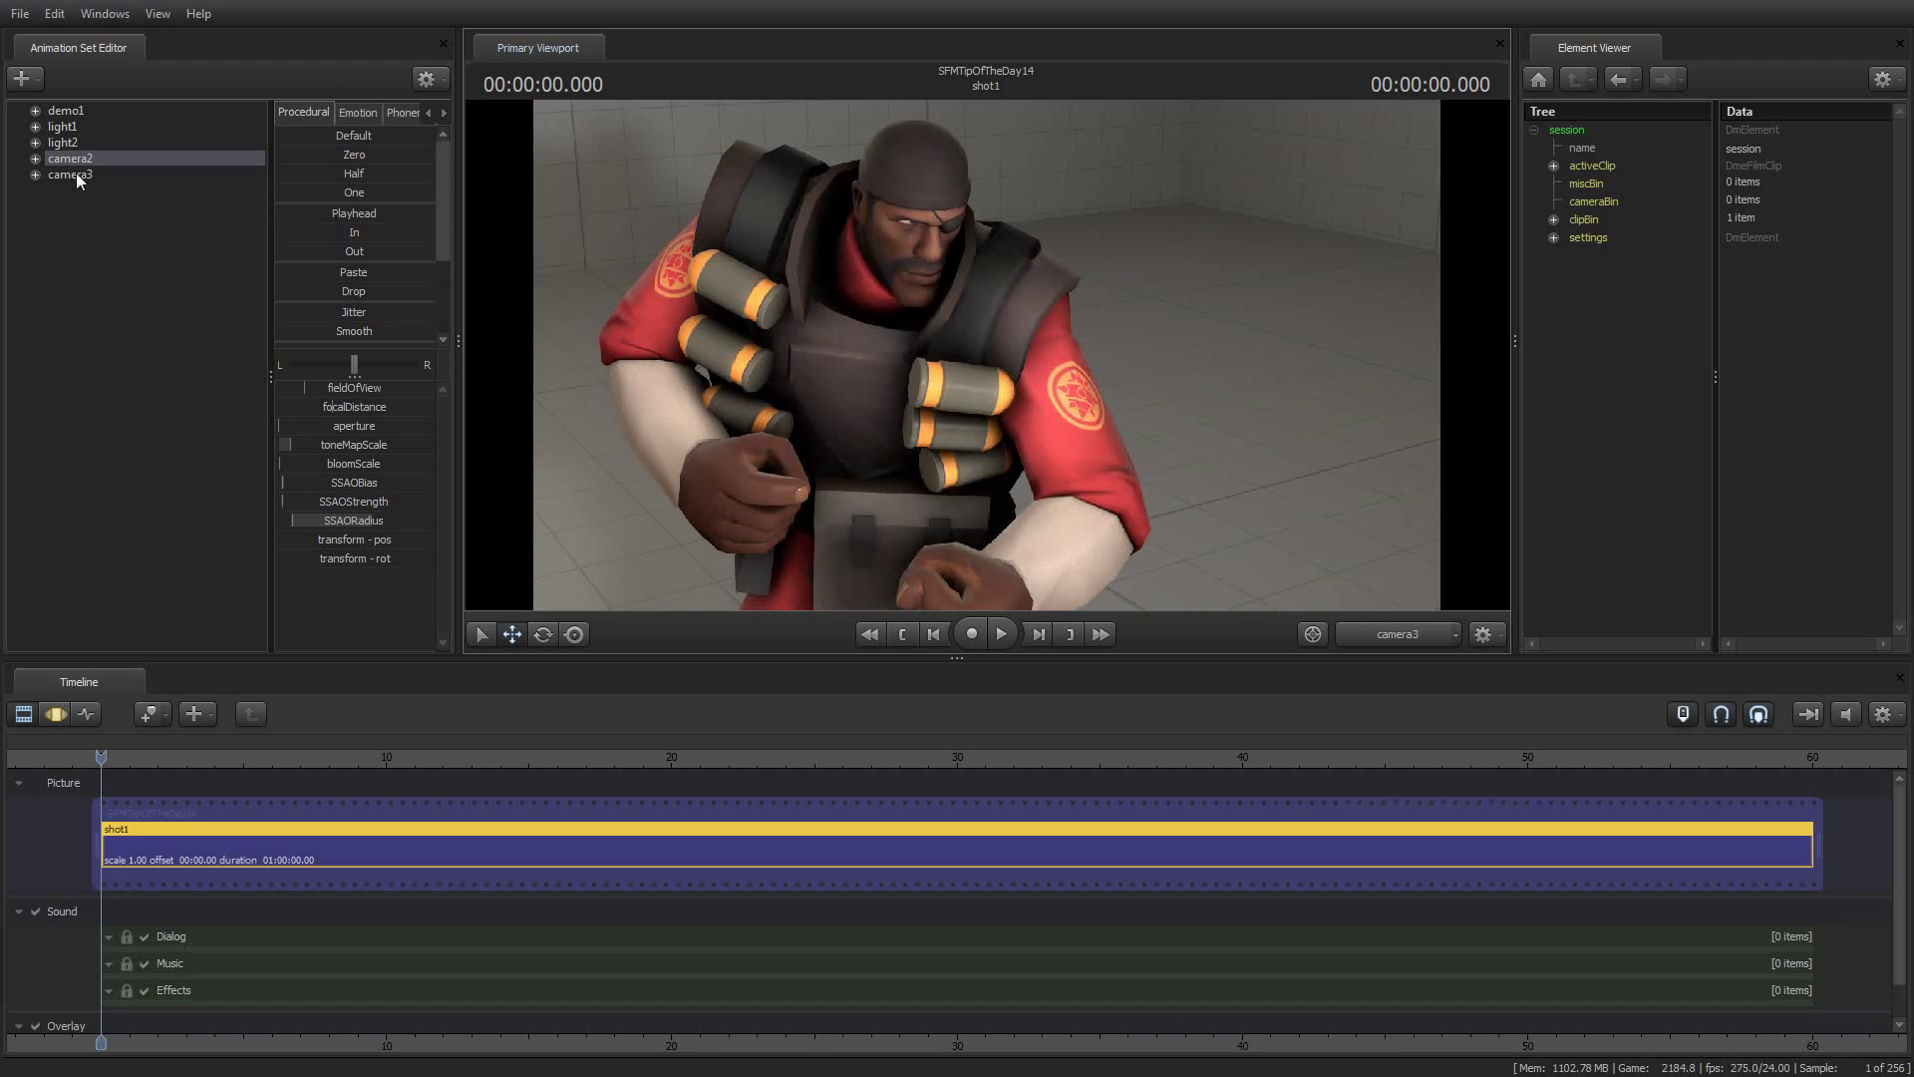
left_click(1451, 632)
mouse_move(1455, 710)
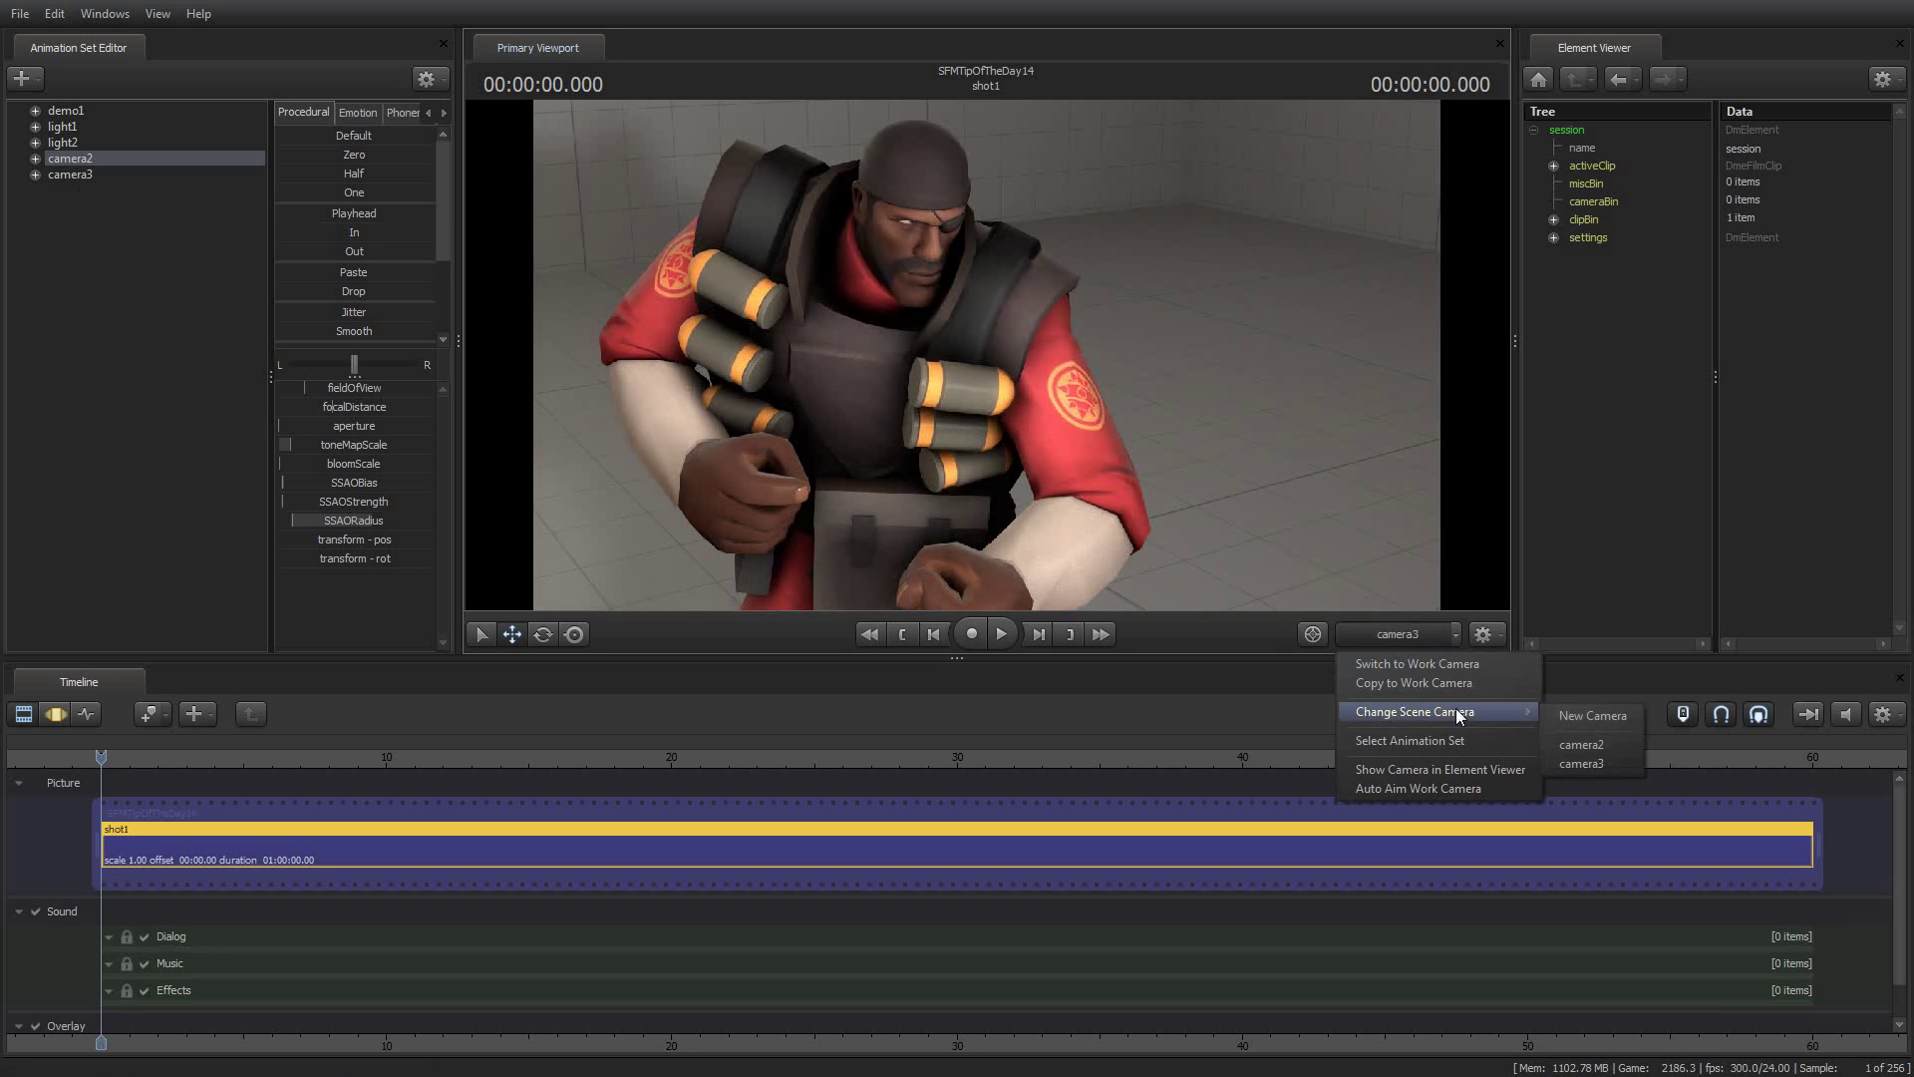
left_click(1585, 745)
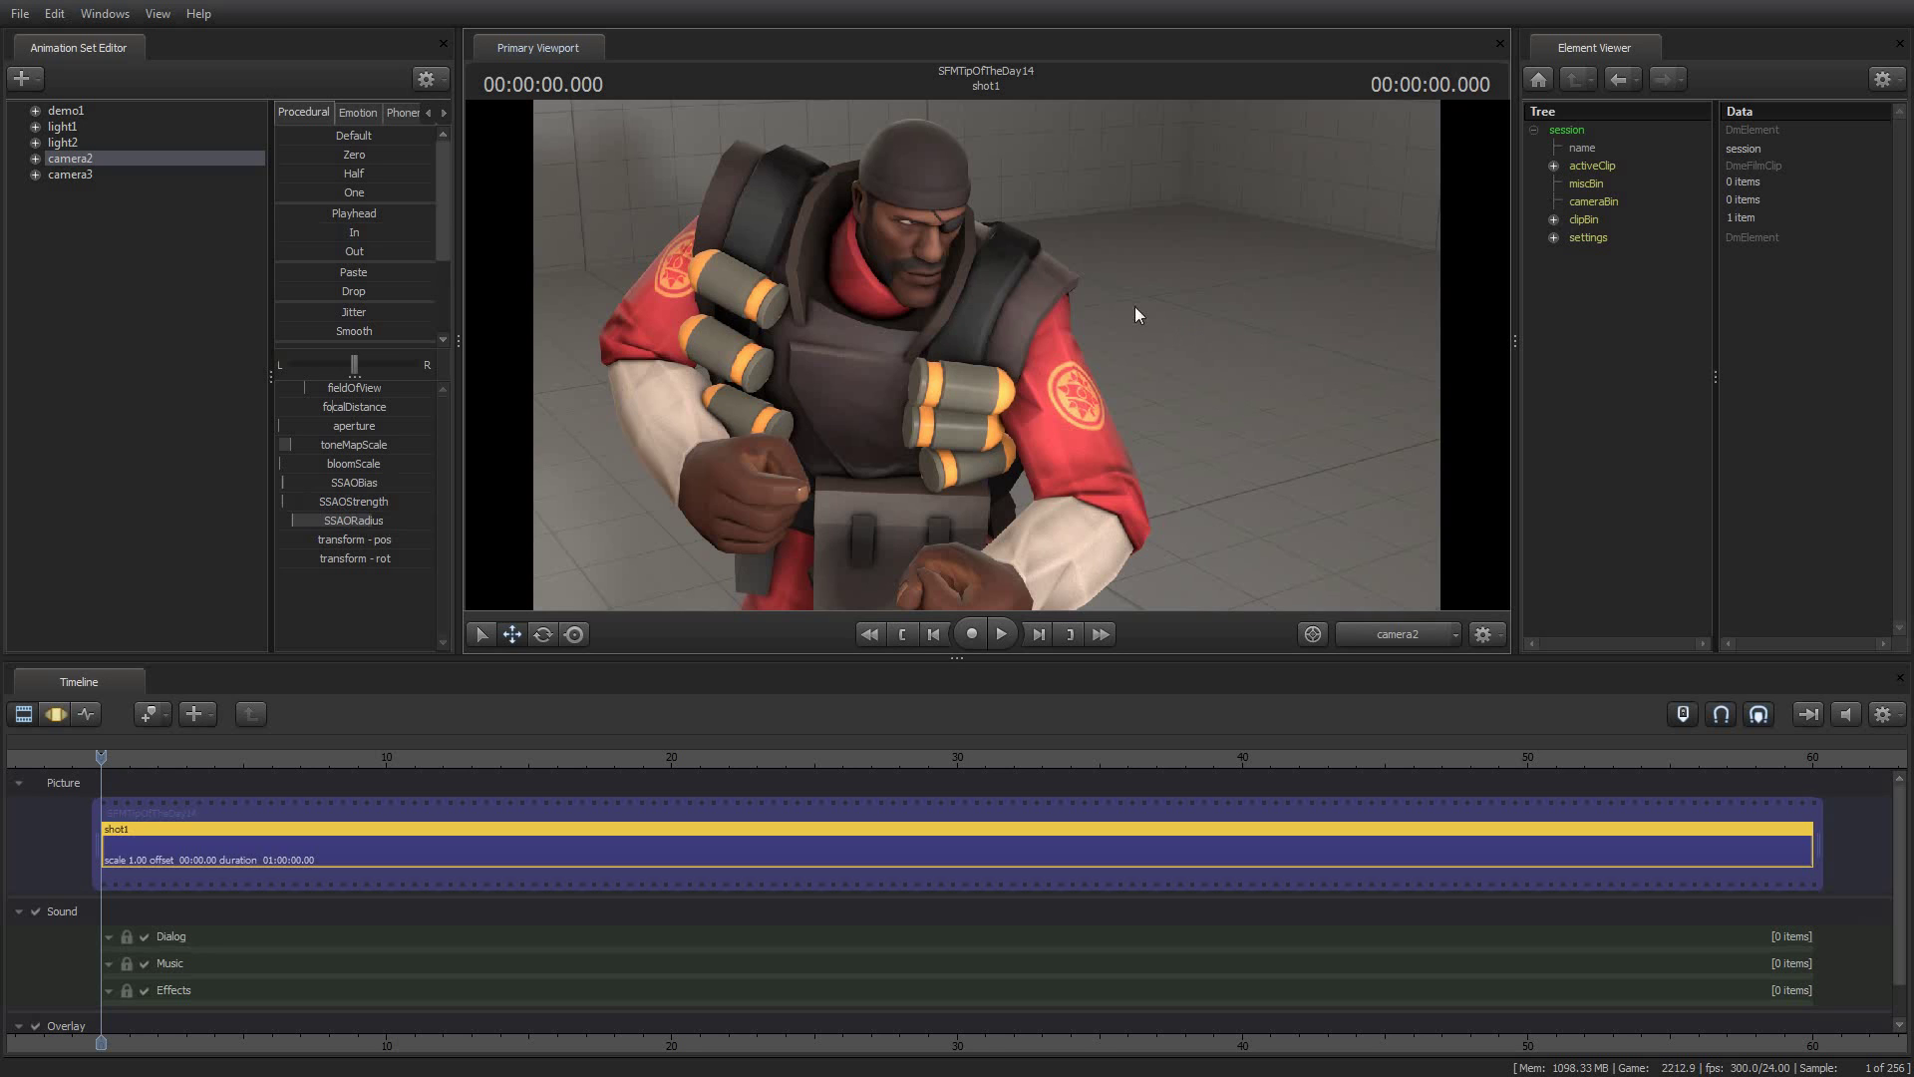
left_click(88, 176)
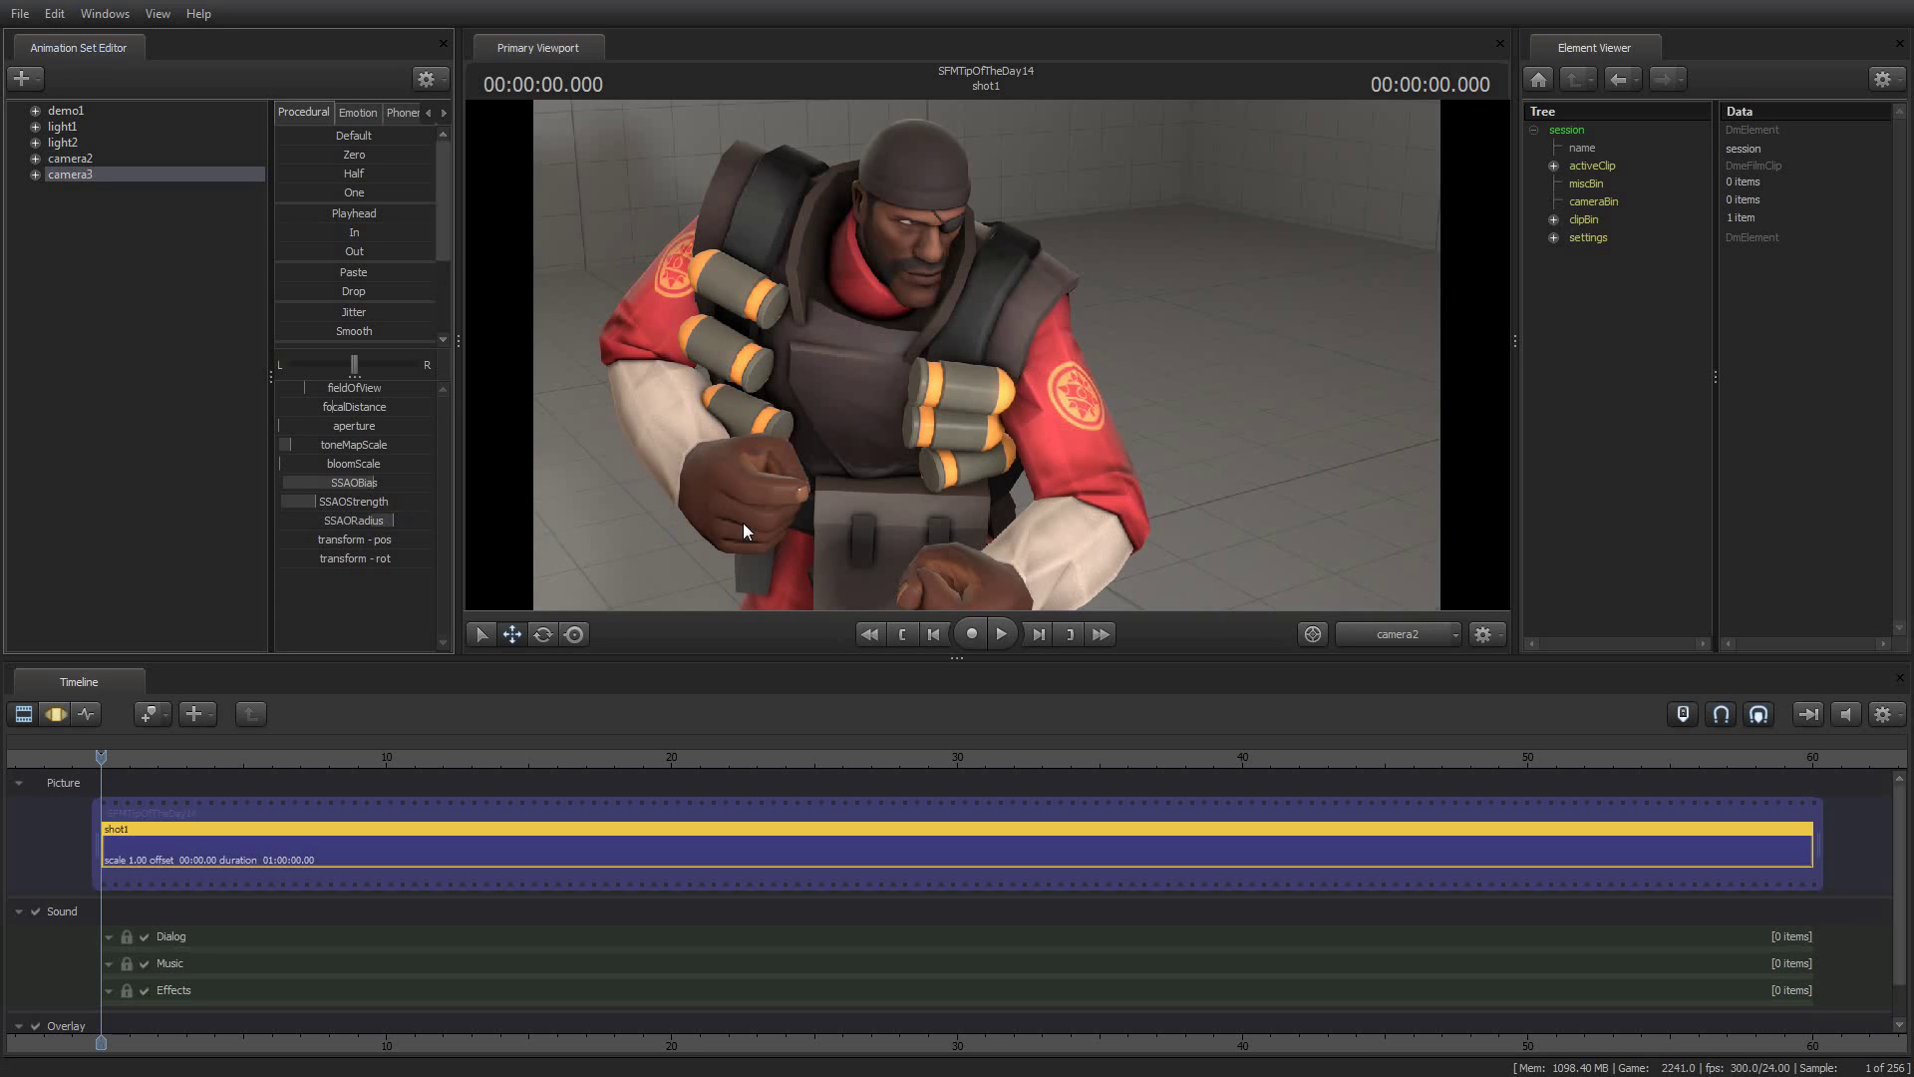
Step: Turn on Show Ambient Occlusion in the Progressive Refinement Settings, keeping the AO Only mode
right_click(1168, 283)
left_click(1218, 289)
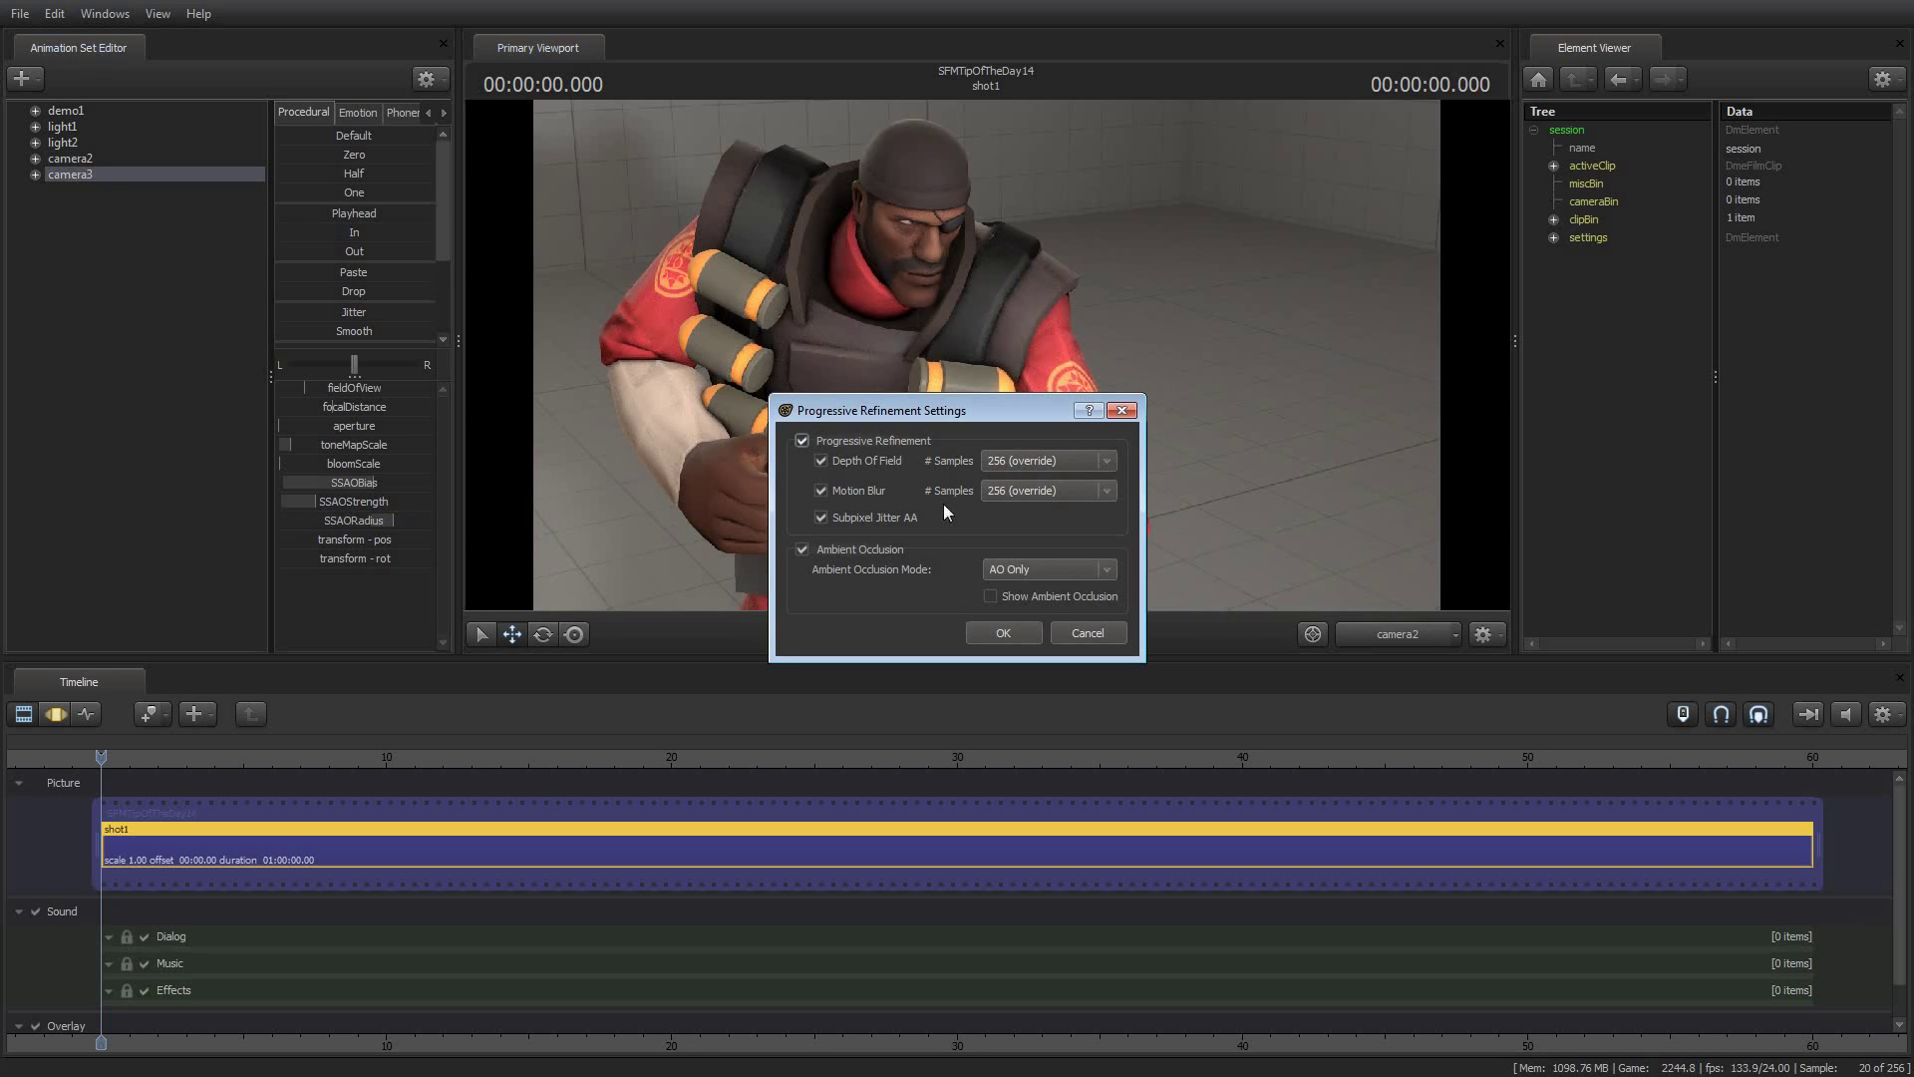
left_click(992, 596)
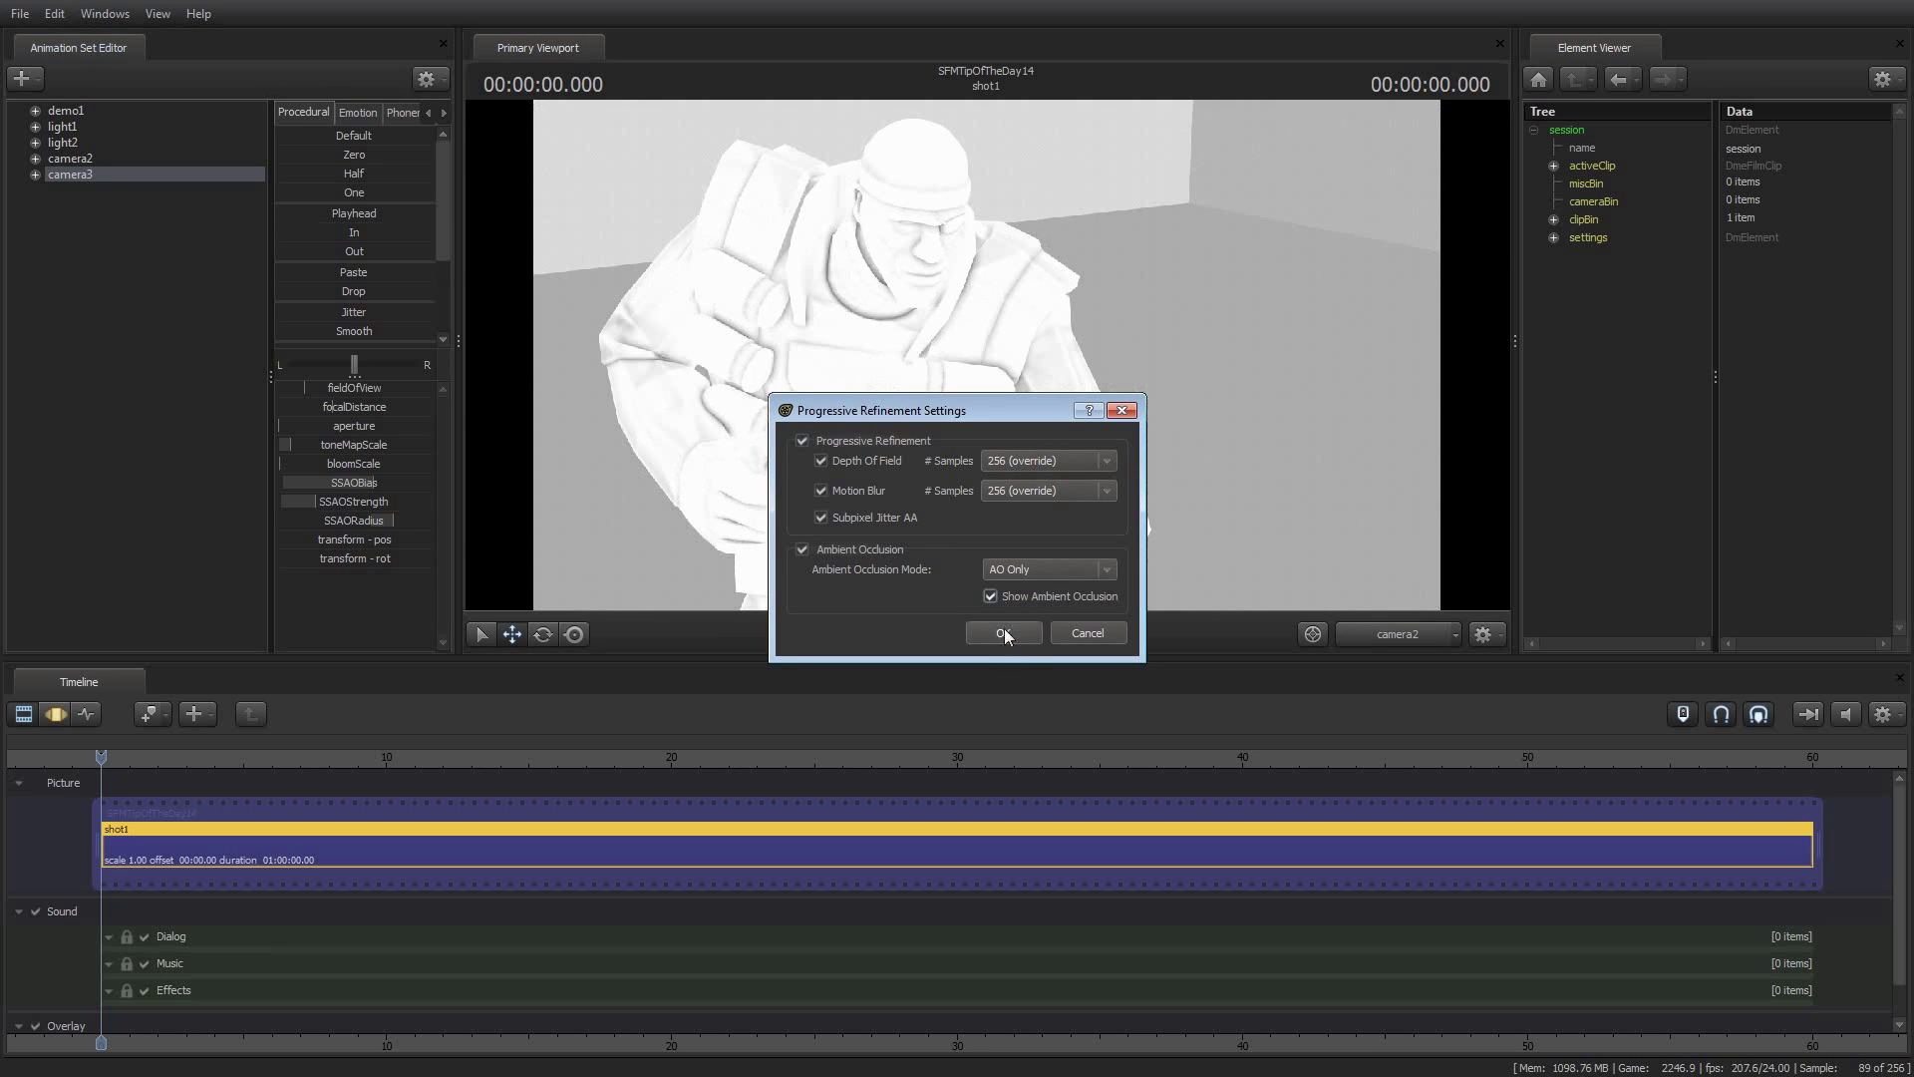
left_click(1005, 632)
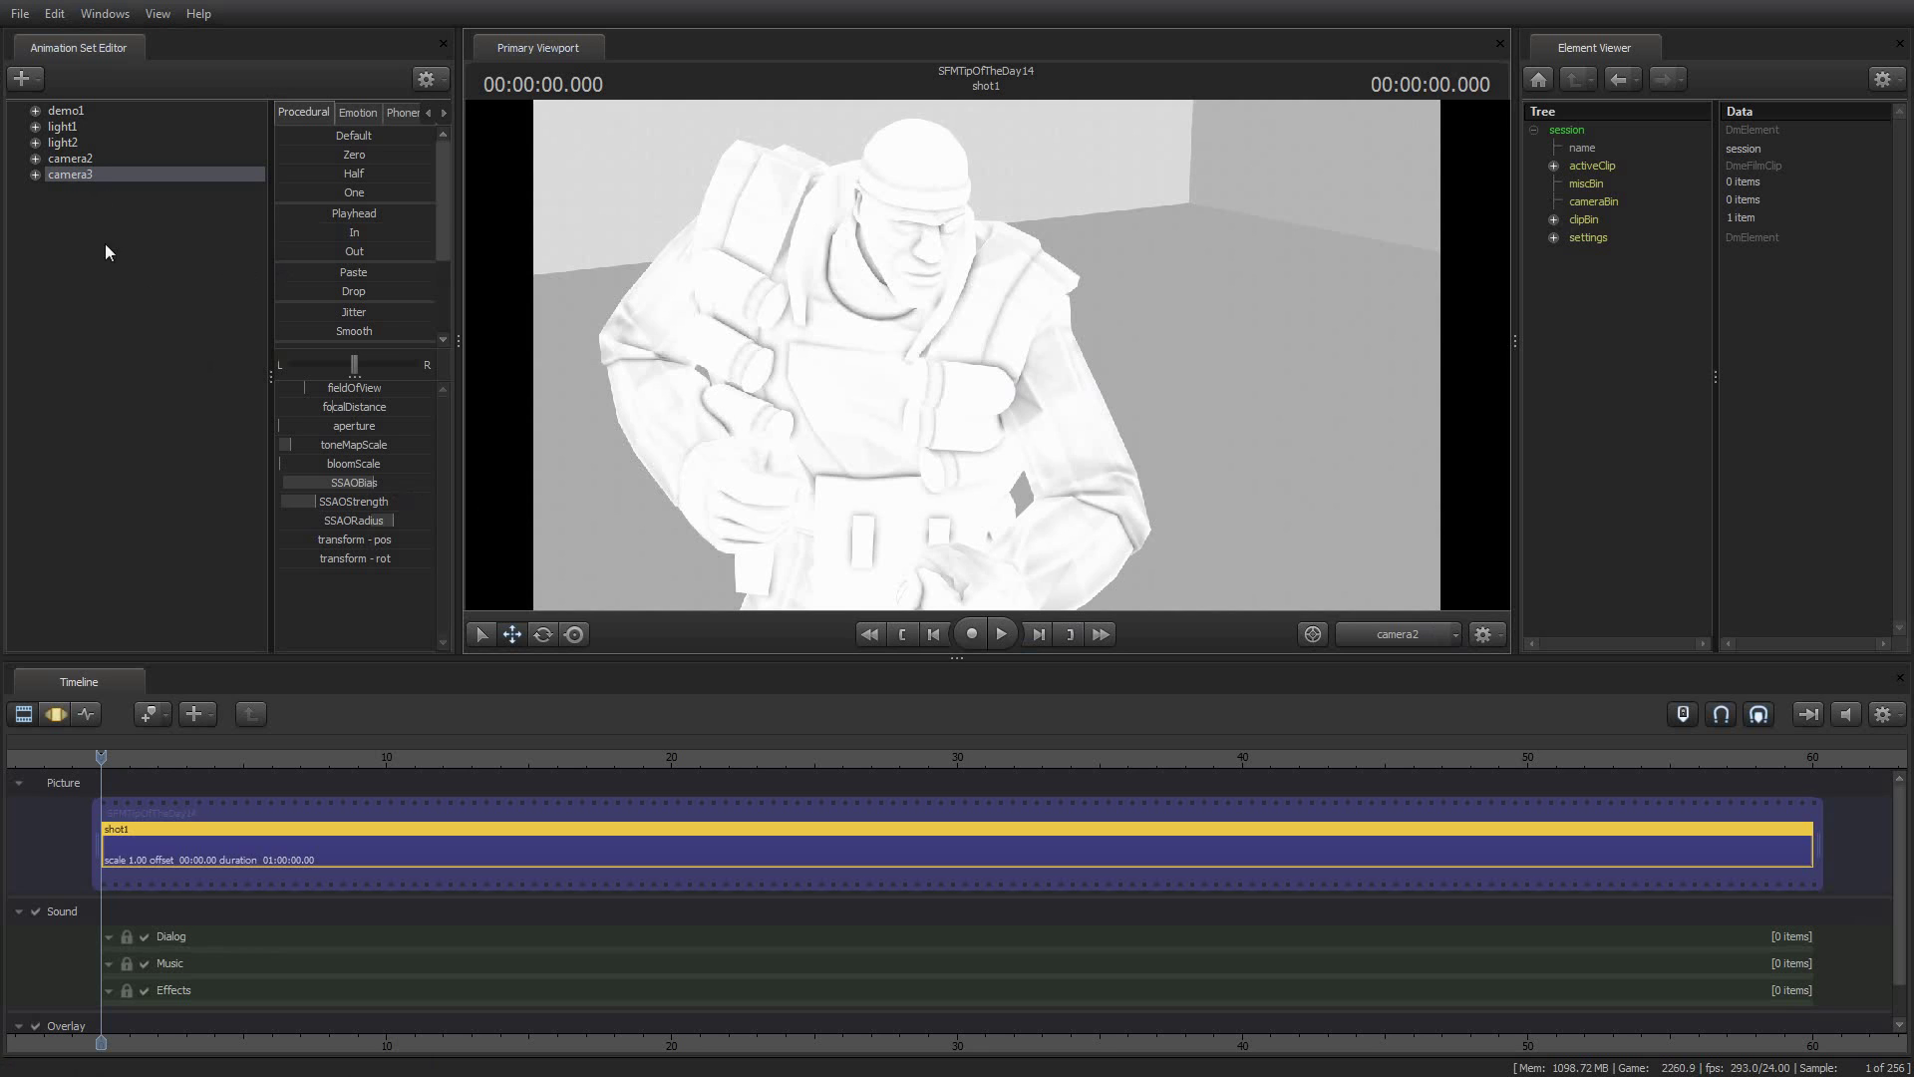
Step: Compare the SSAO values of camera2 and camera3, and change the scene camera to camera3
left_click(62, 158)
left_click(63, 172)
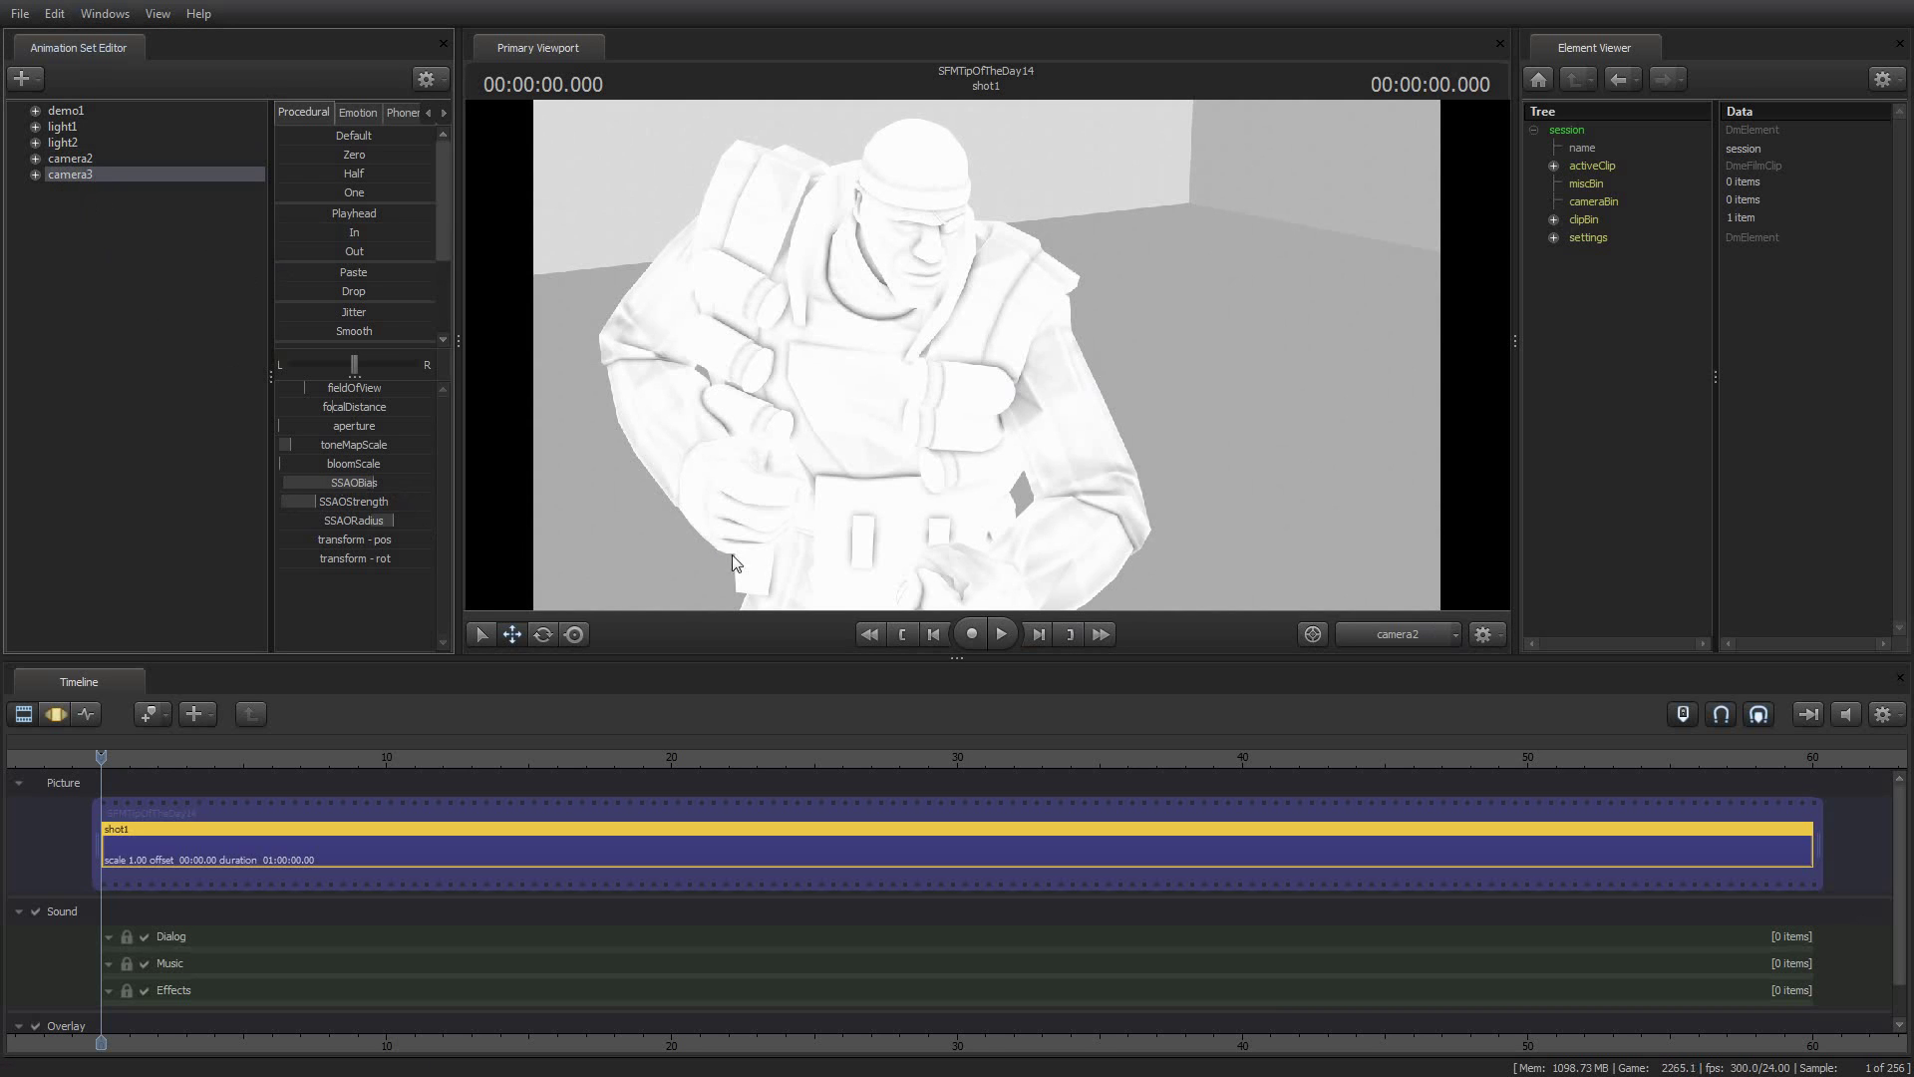
left_click(1456, 638)
mouse_move(1438, 713)
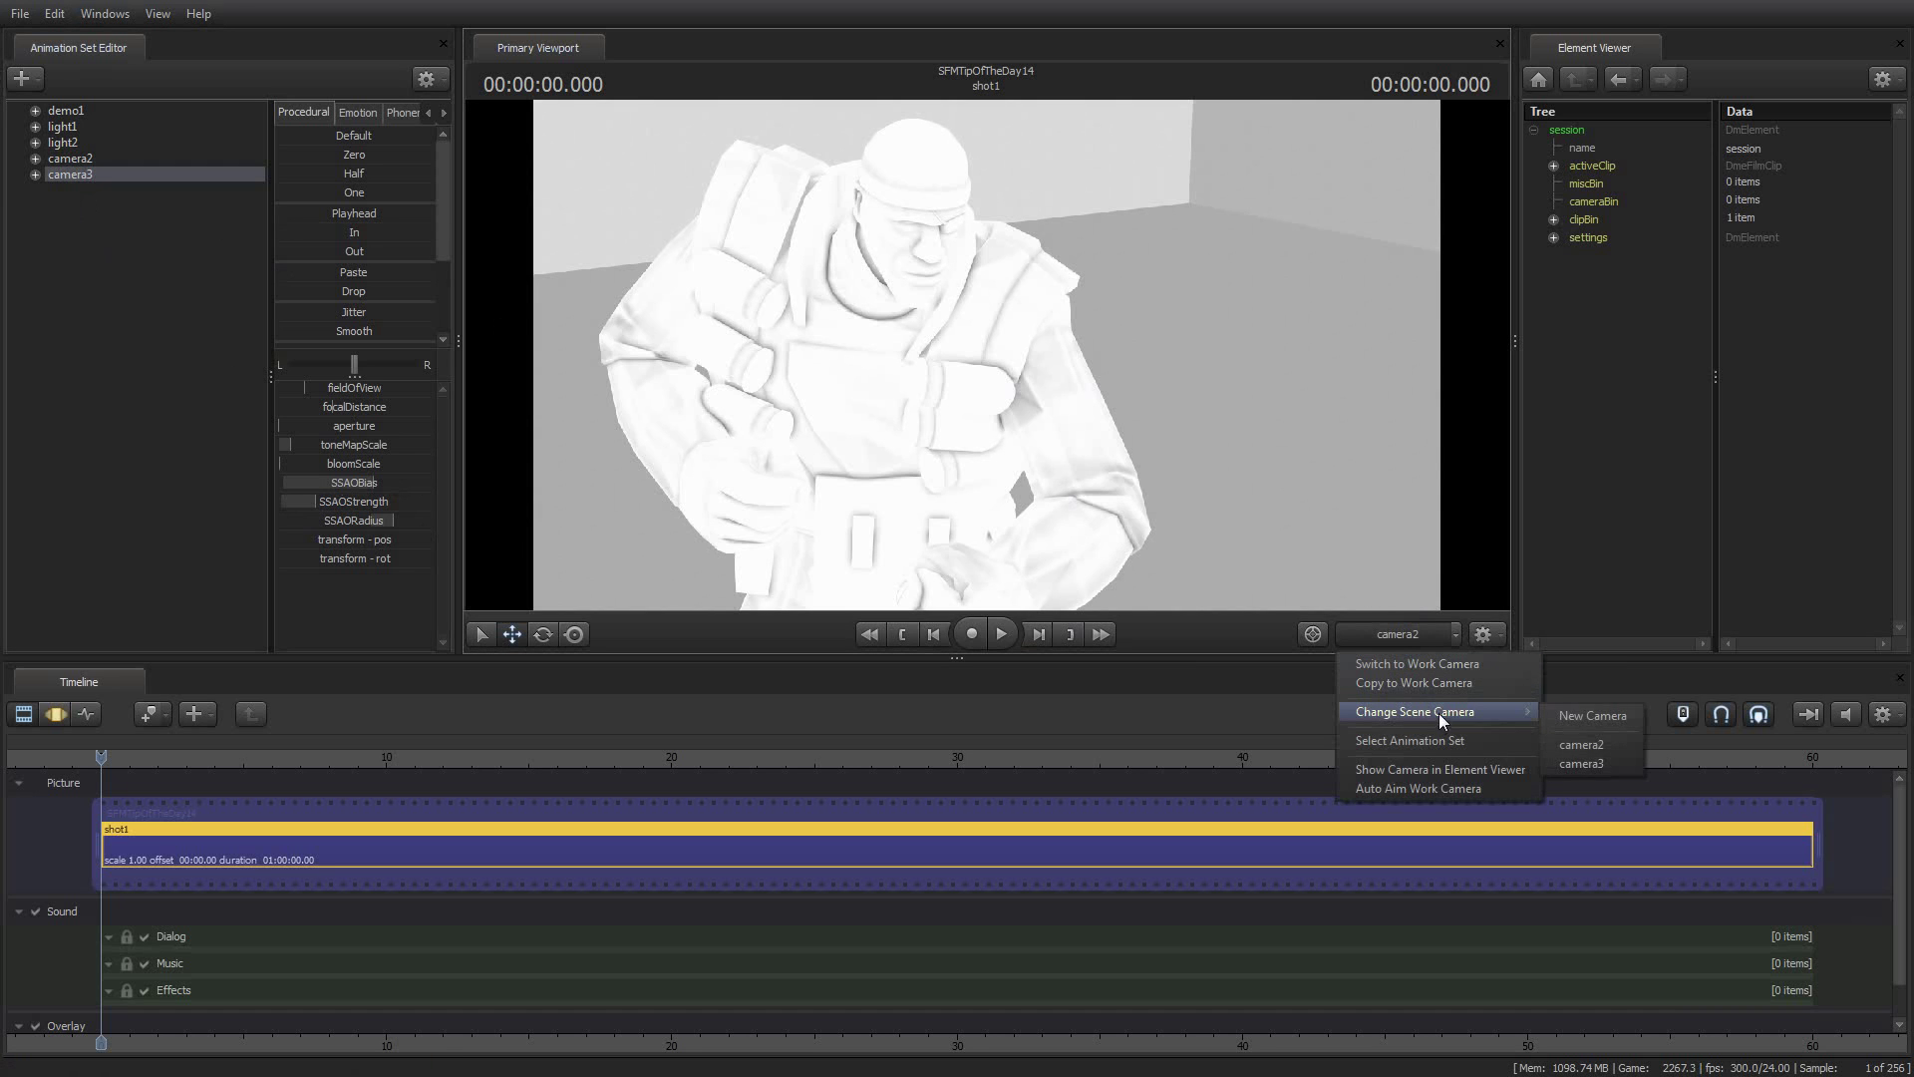
left_click(1595, 761)
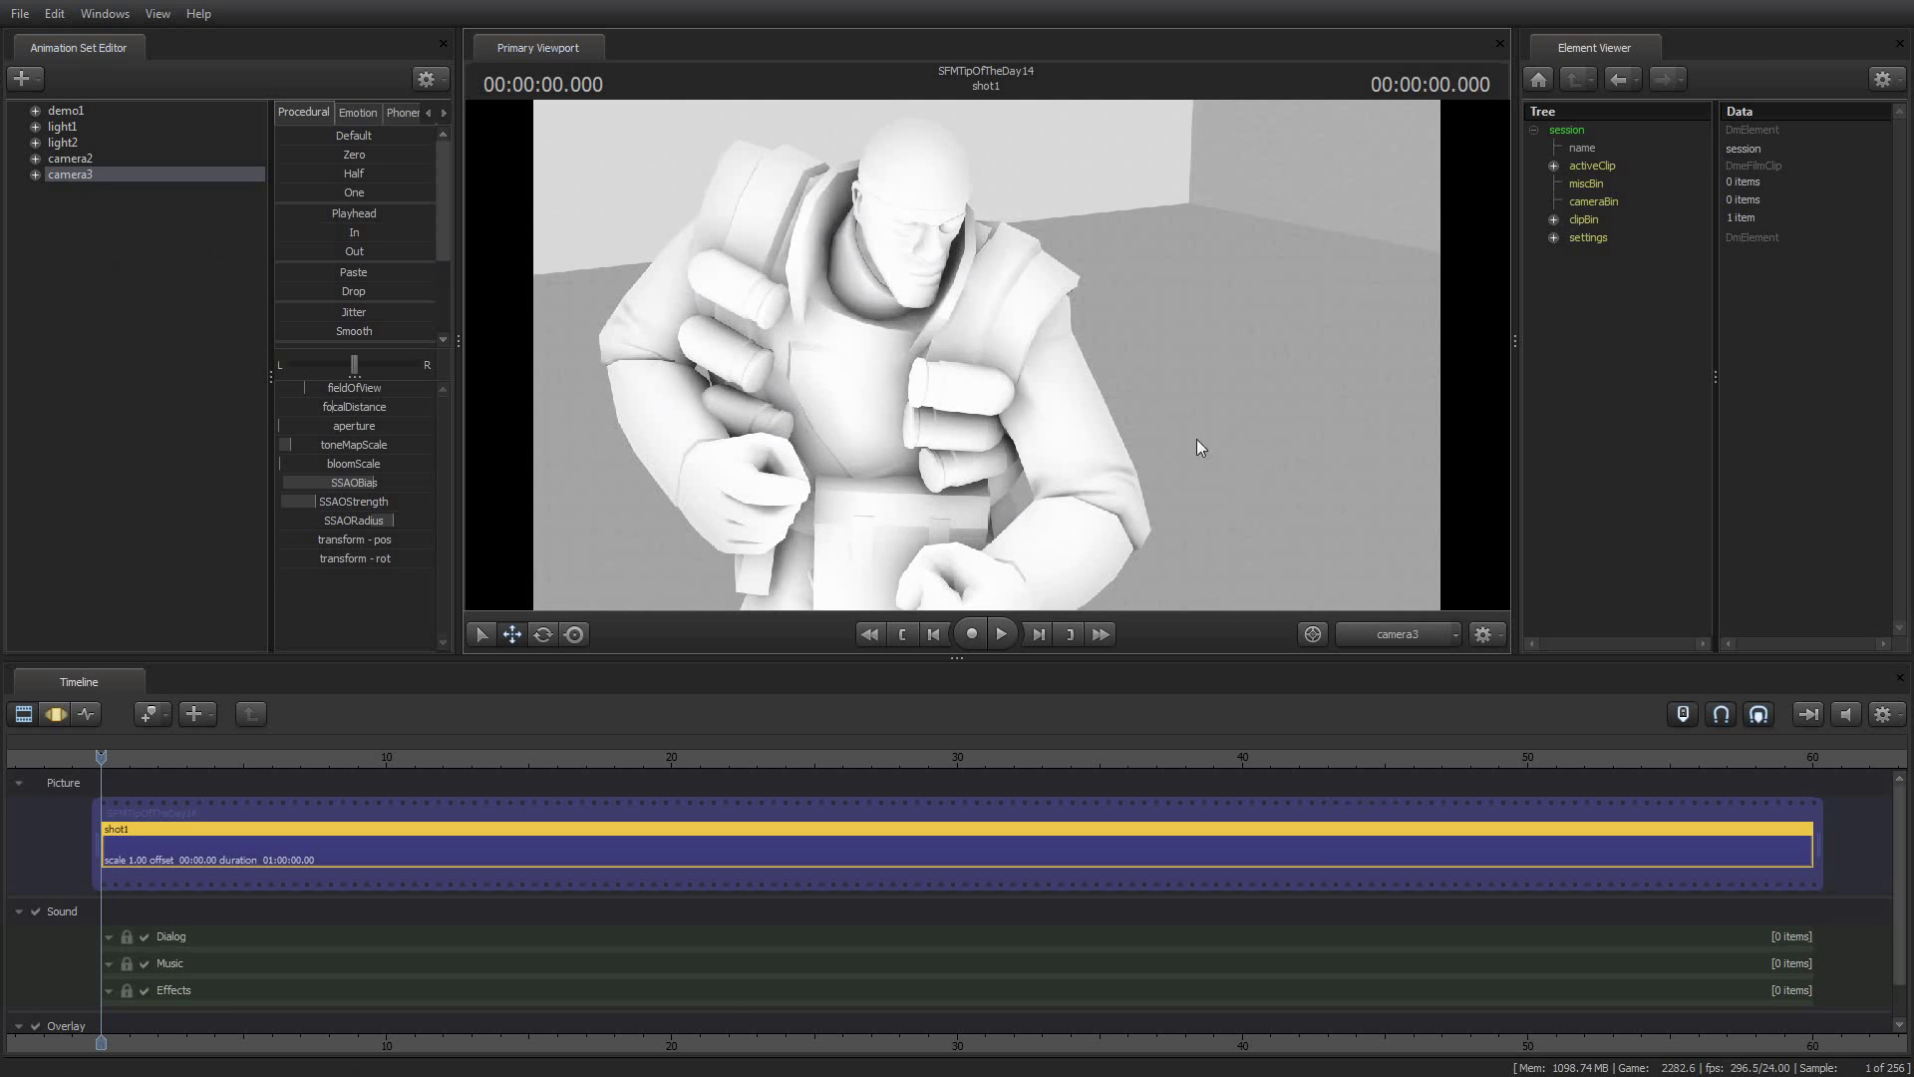
Step: Adjust camera3's SSAOBias, SSAOStrength and SSAORadius values in the Motion Editor, and return to the Clip Editor
left_click(55, 713)
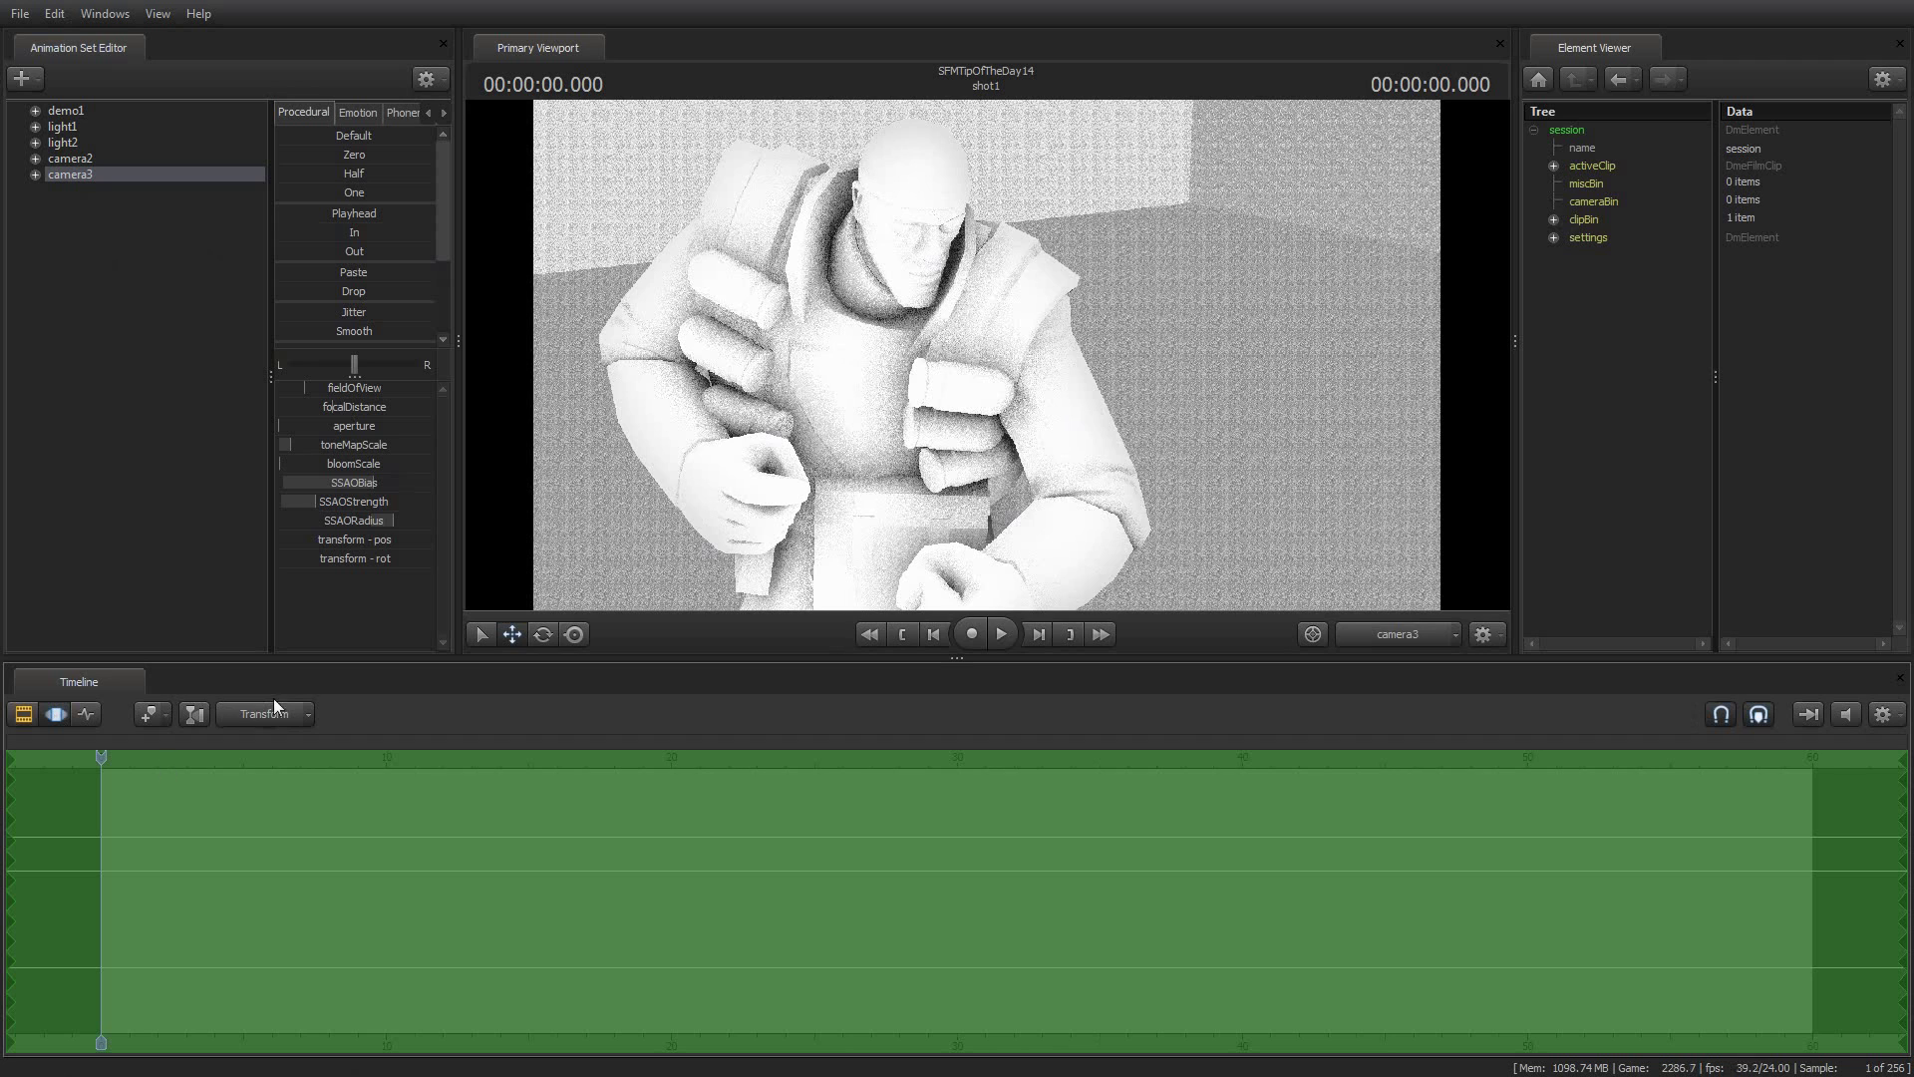
left_click(369, 481)
left_click_drag(369, 481, 437, 481)
left_click_drag(318, 501, 398, 520)
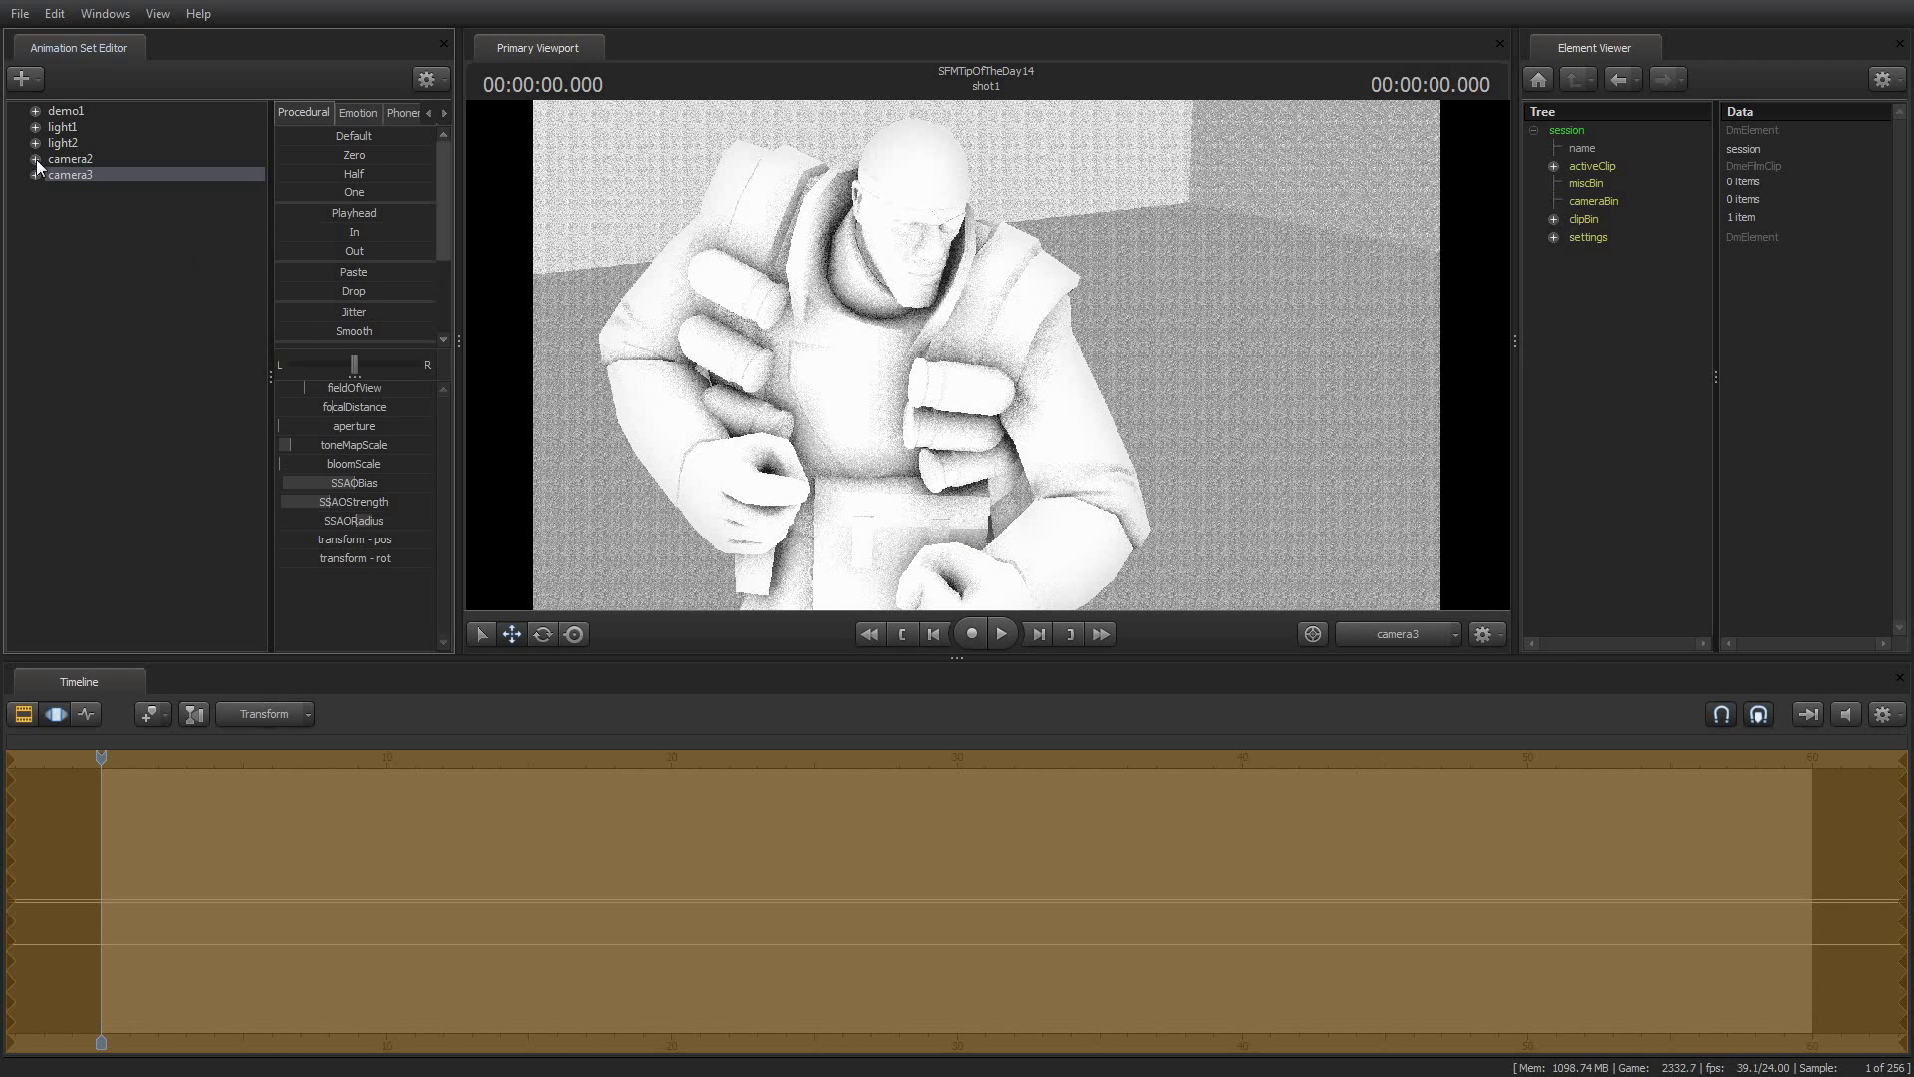
left_click(23, 713)
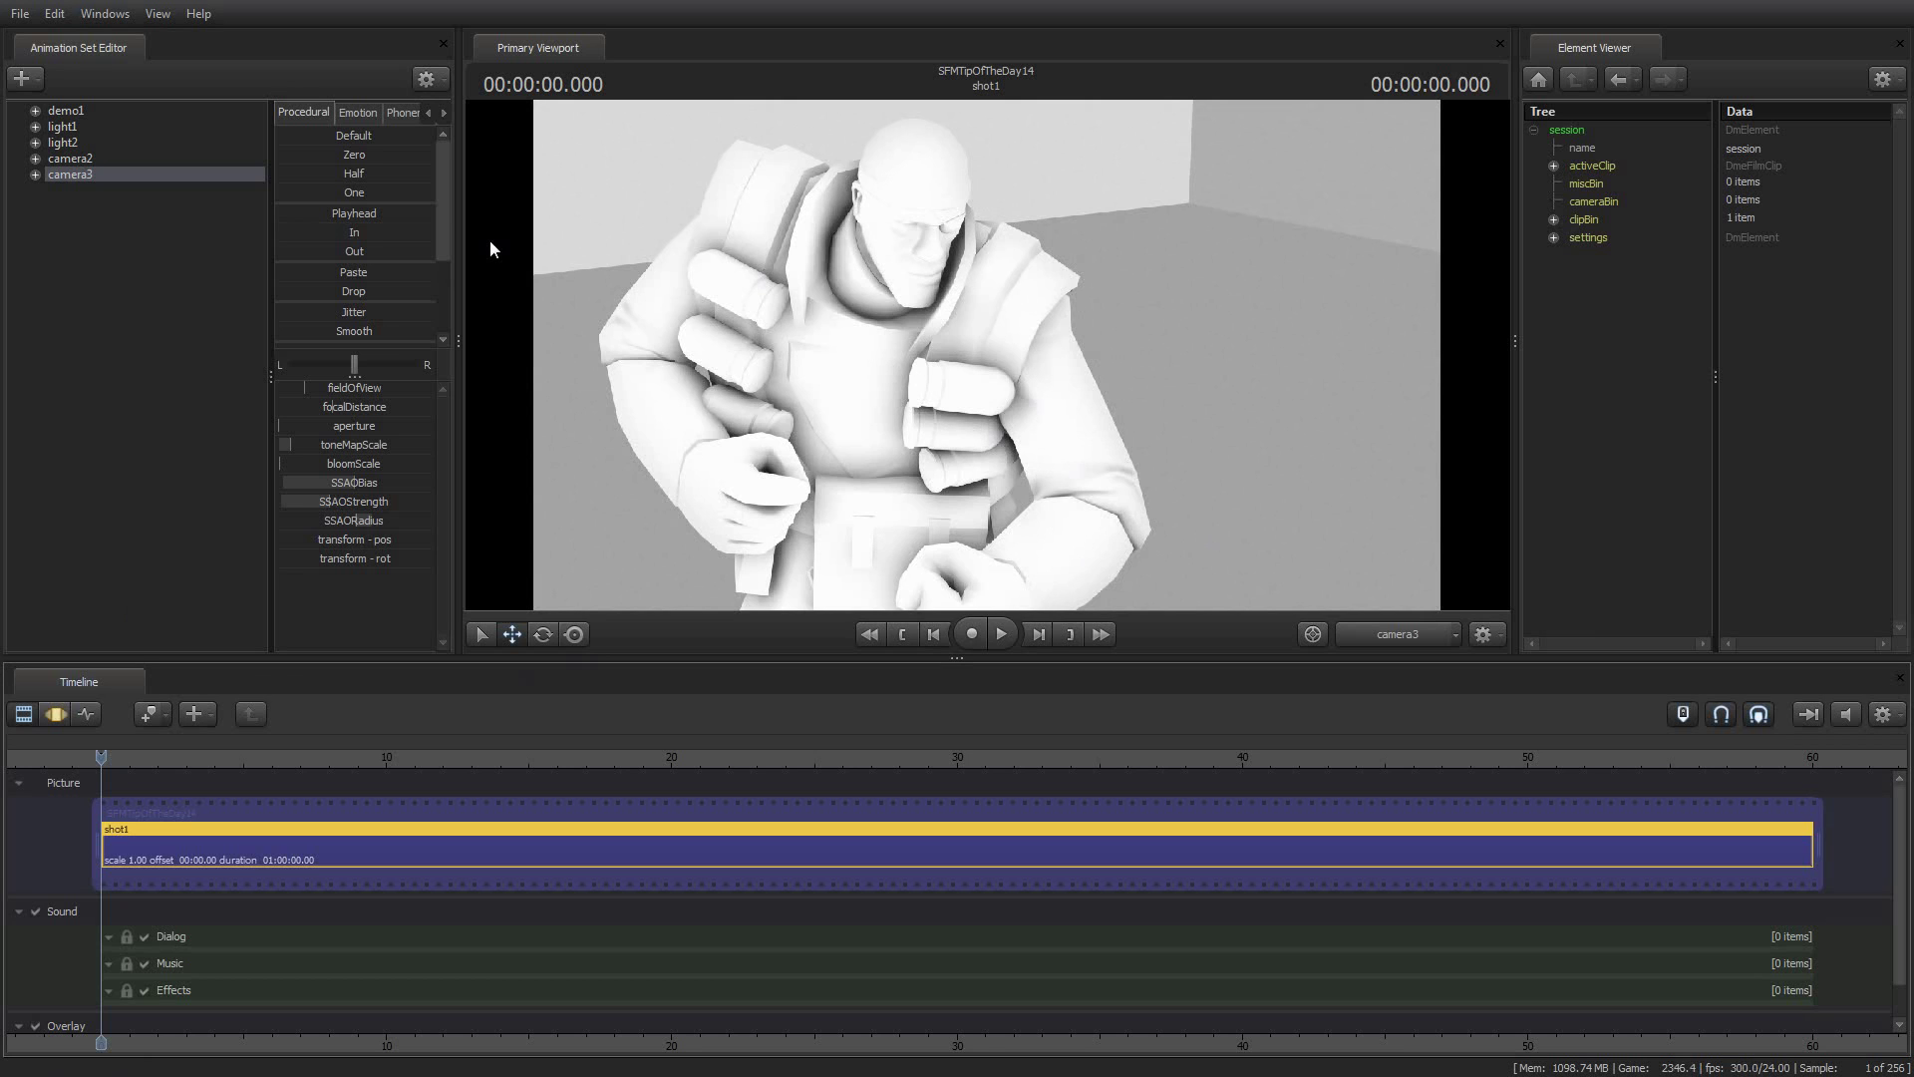
Step: Change the scene camera to camera2 to view its ambient occlusion for comparison
left_click(1453, 636)
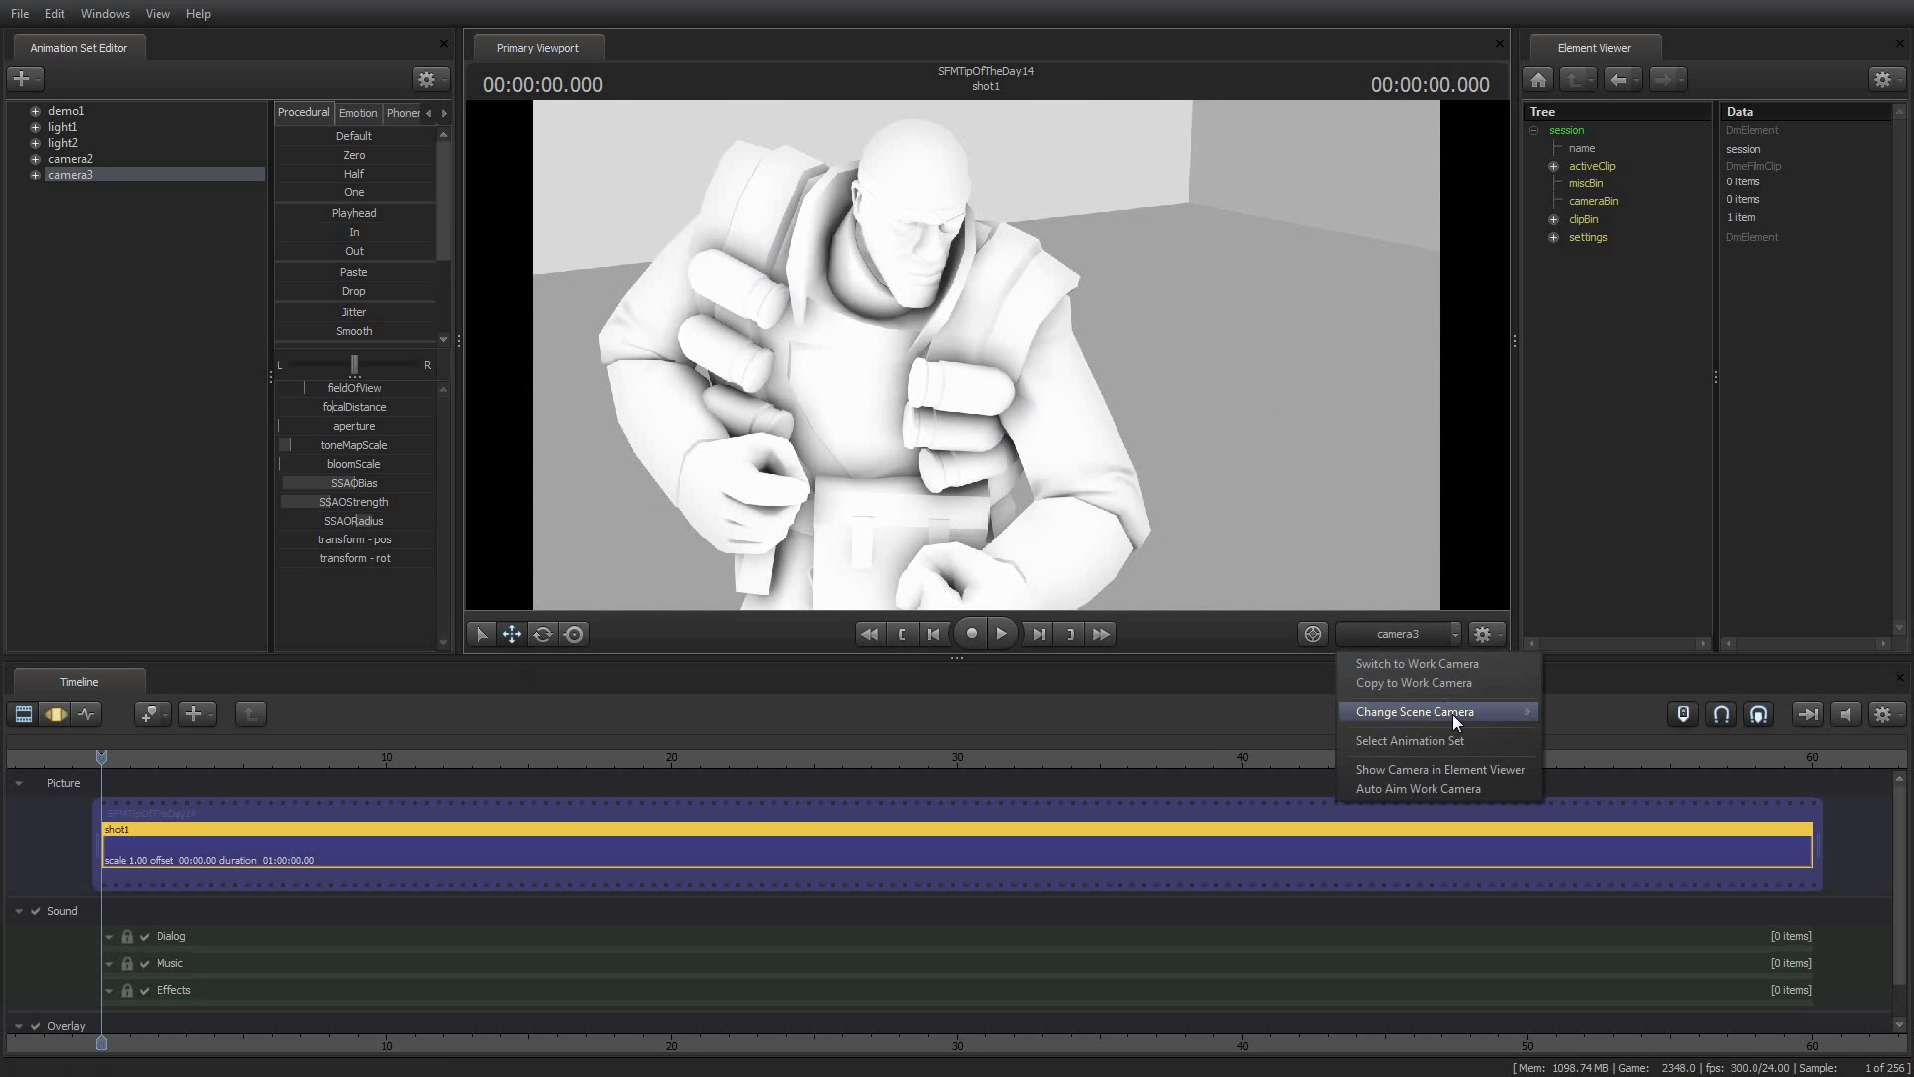
mouse_move(1466, 713)
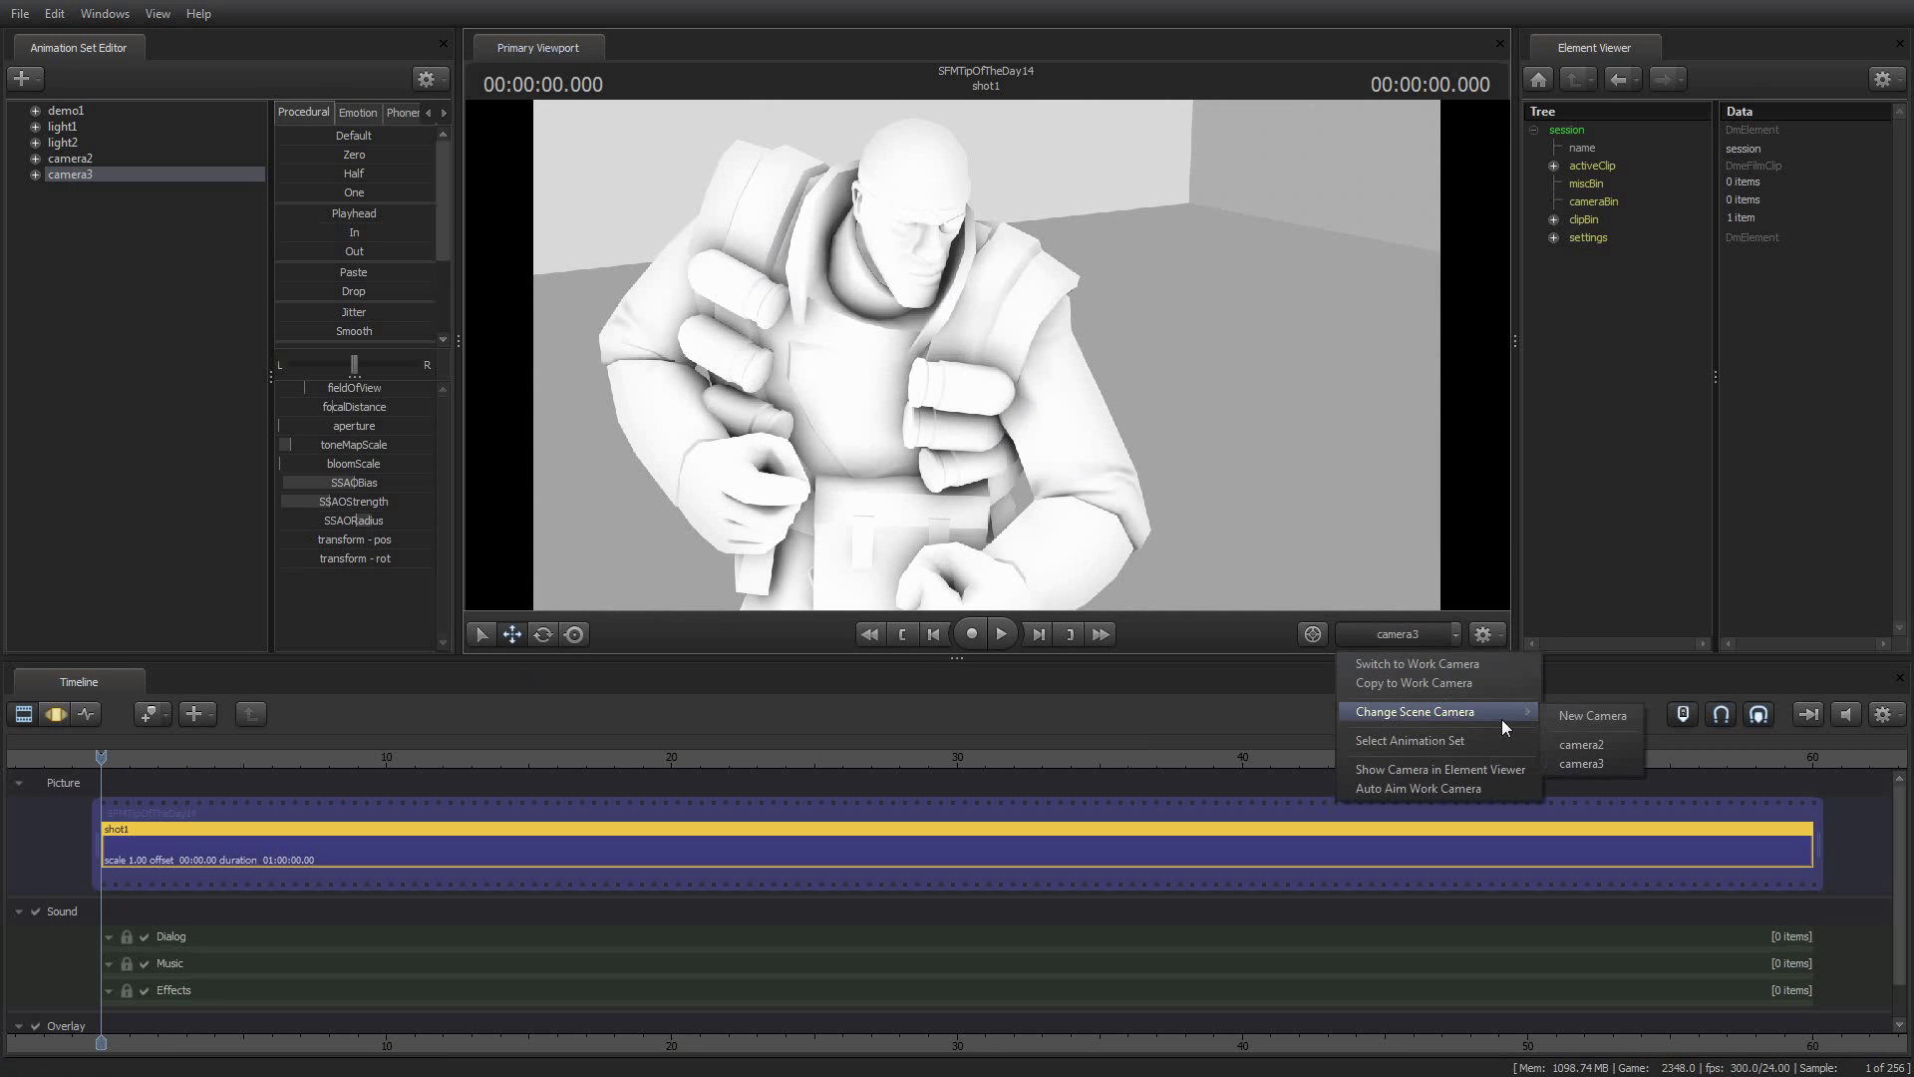
left_click(1608, 741)
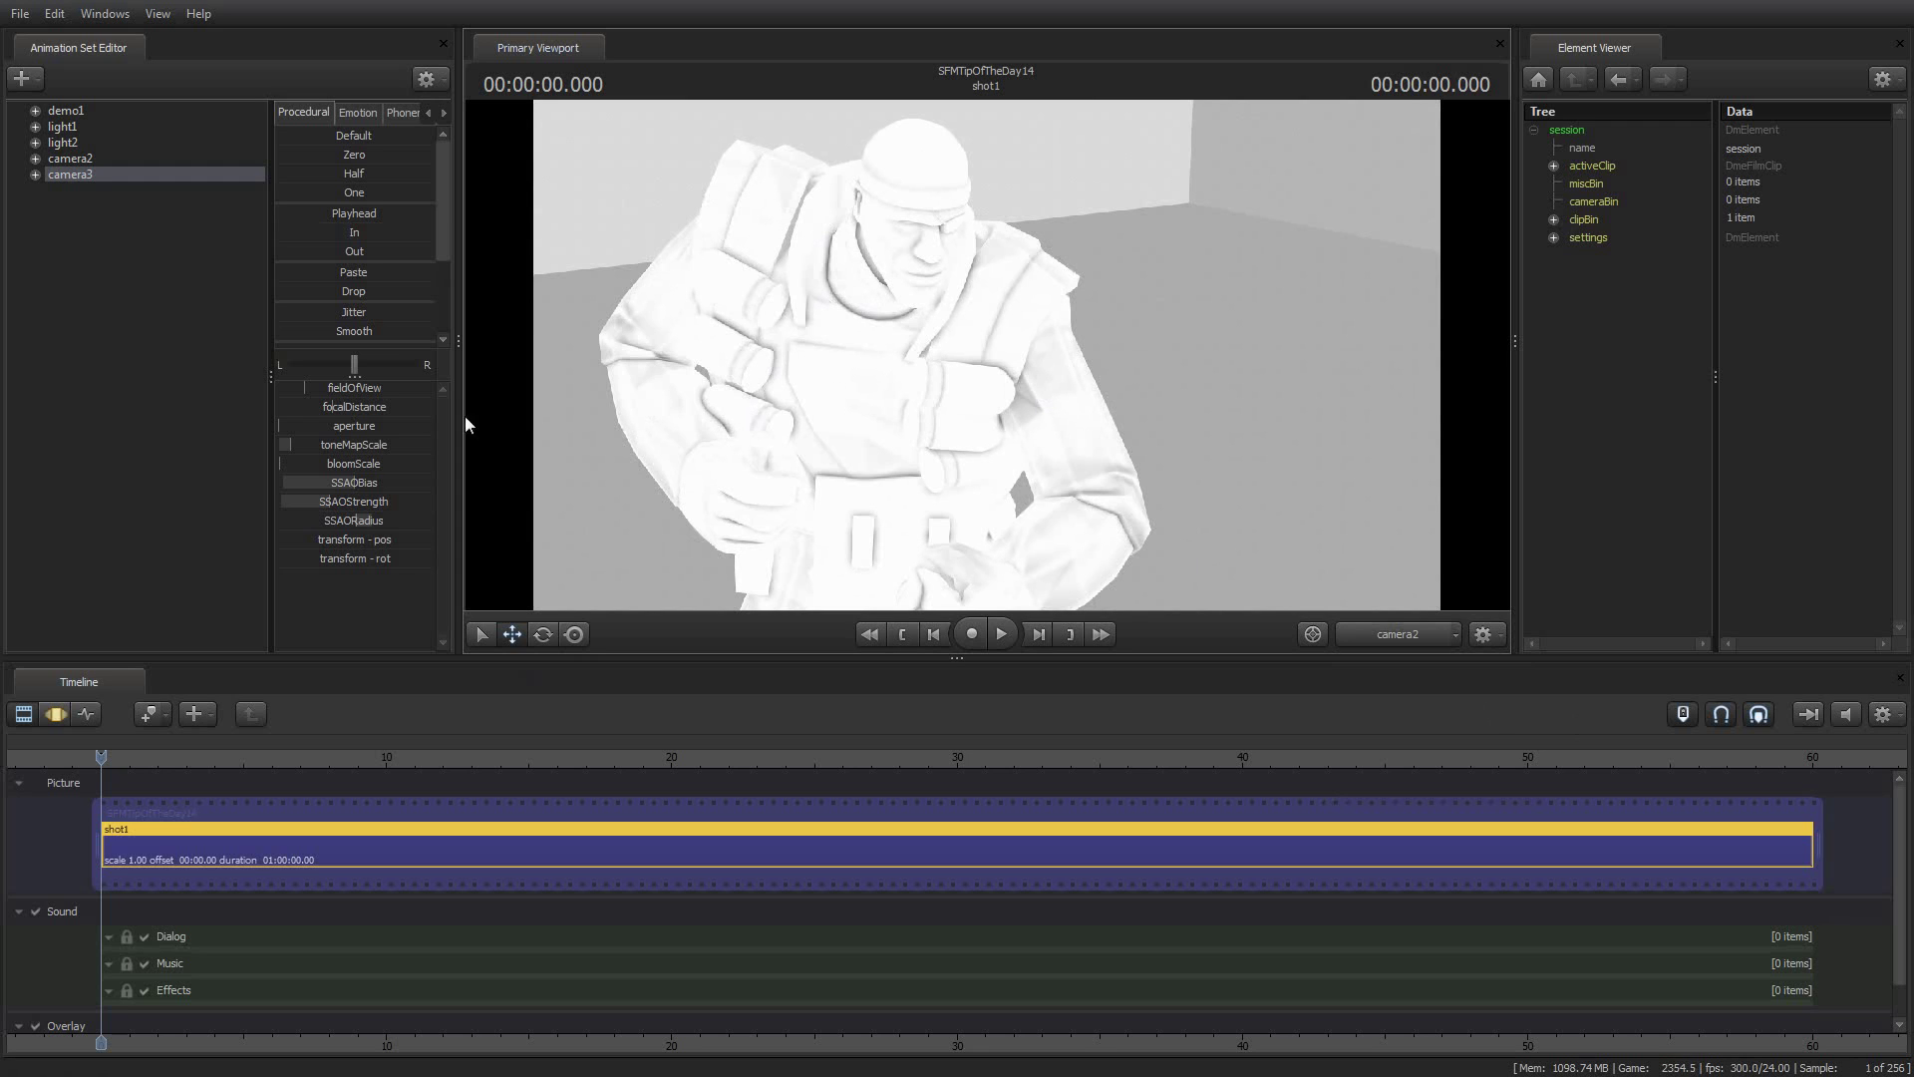
Step: Try adjusting camera3's SSAOBias and camera2's SSAORadius in the Motion Editor while viewing through camera2
left_click(55, 713)
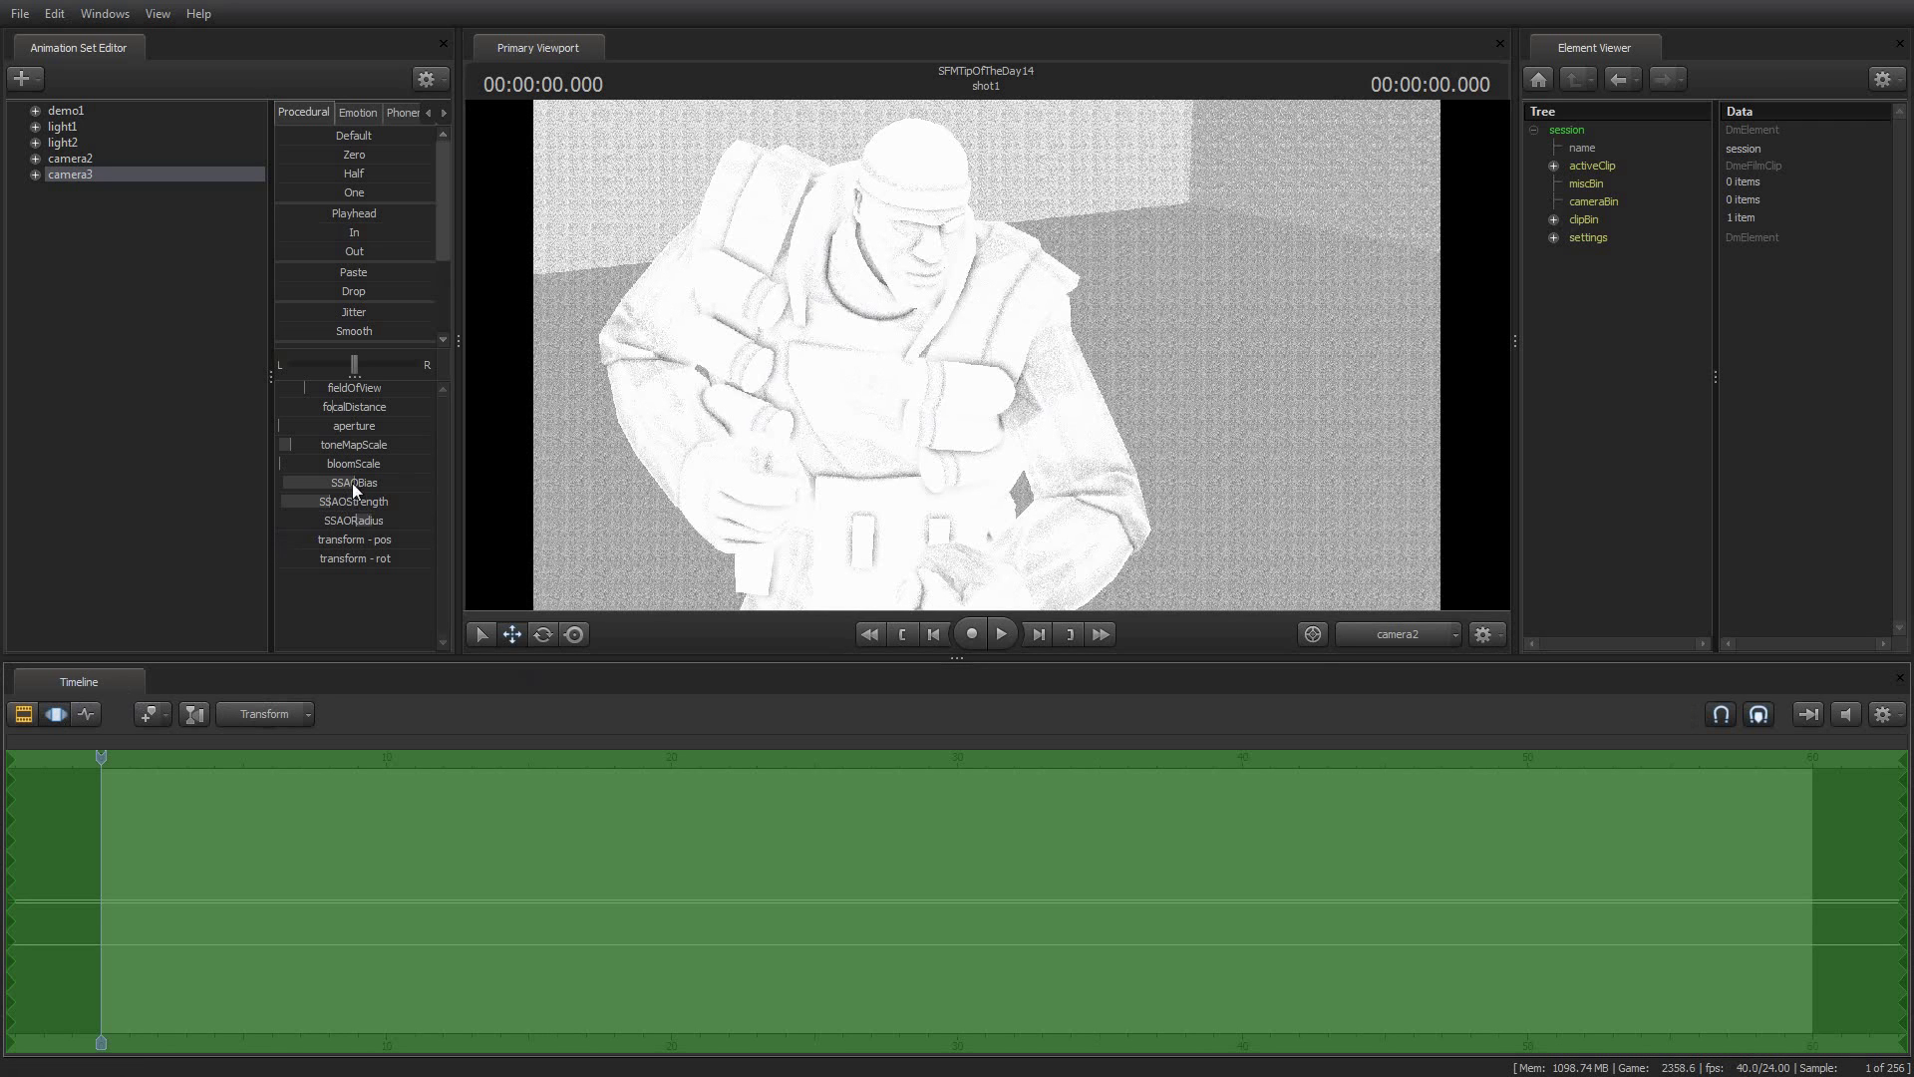
mouse_move(351, 483)
left_mouse_down()
mouse_move(433, 483)
mouse_move(281, 482)
mouse_move(378, 482)
left_mouse_up()
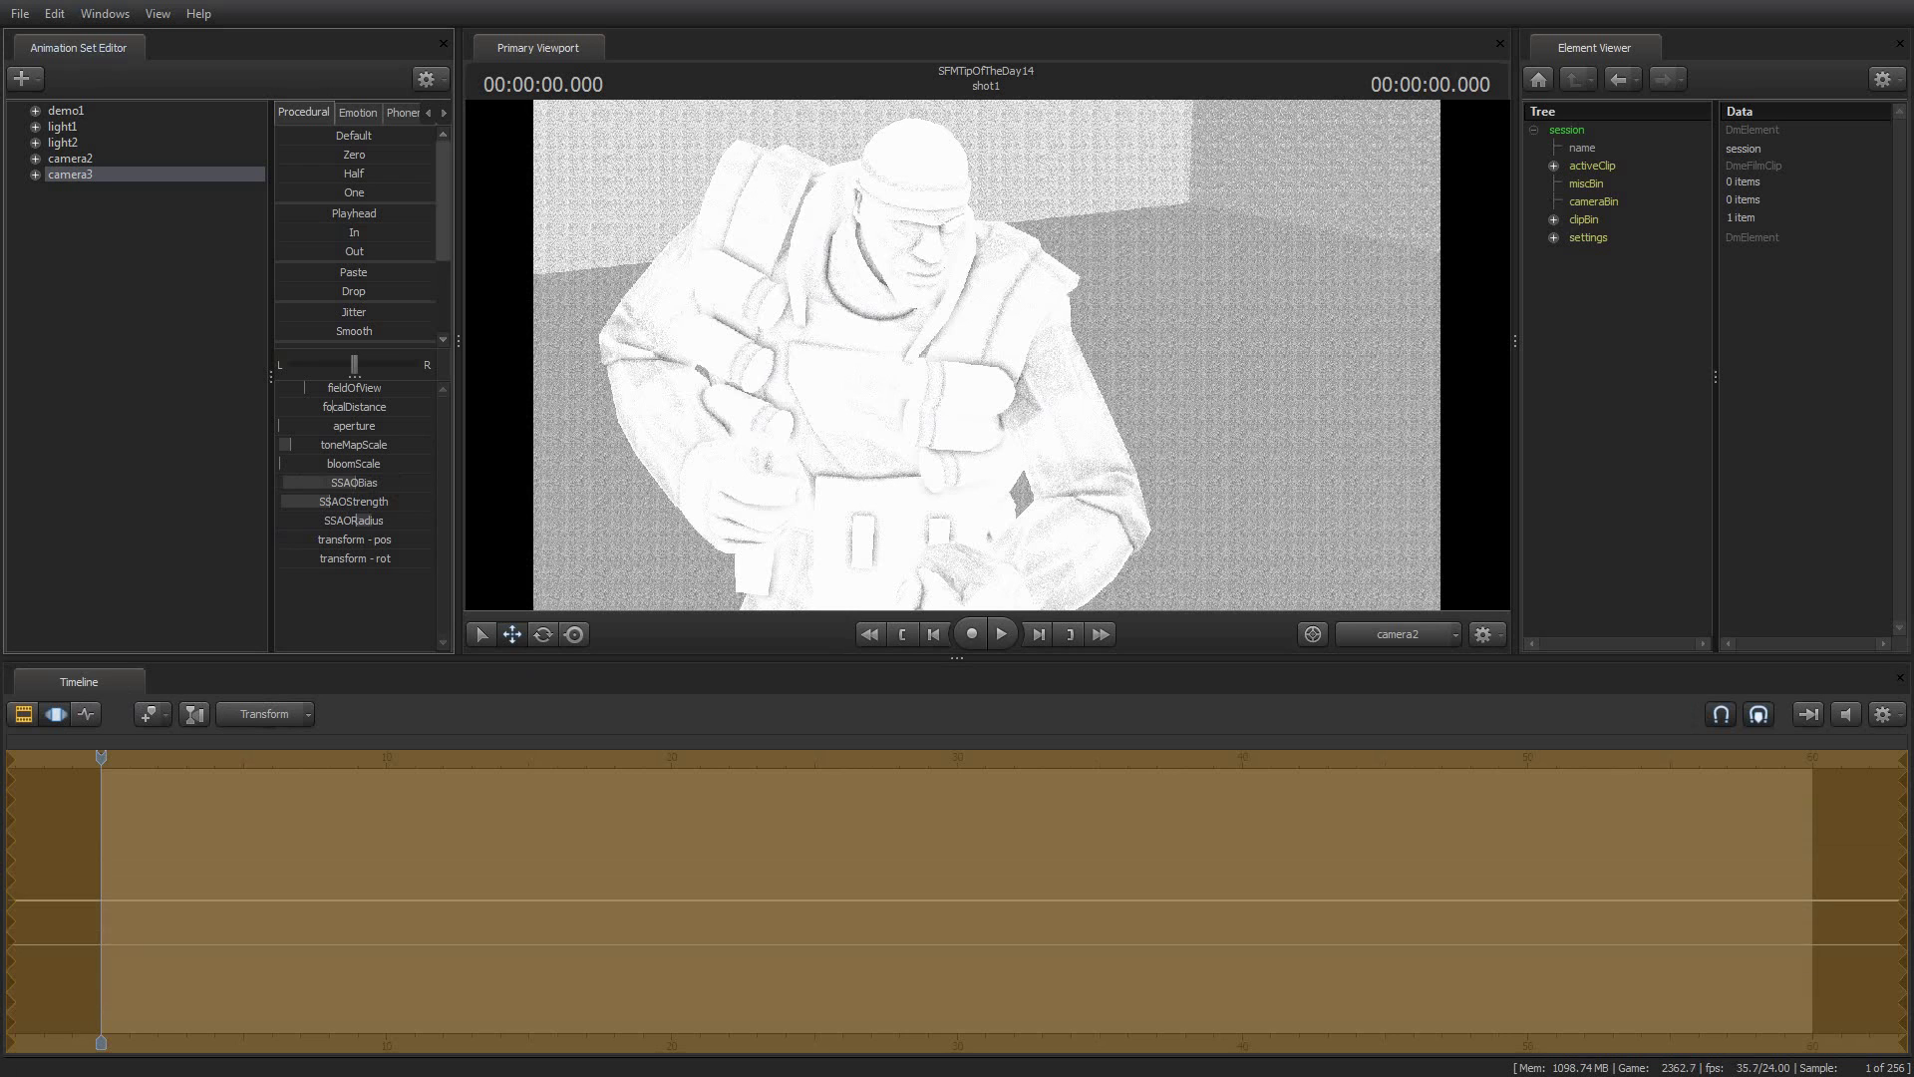
left_click(76, 160)
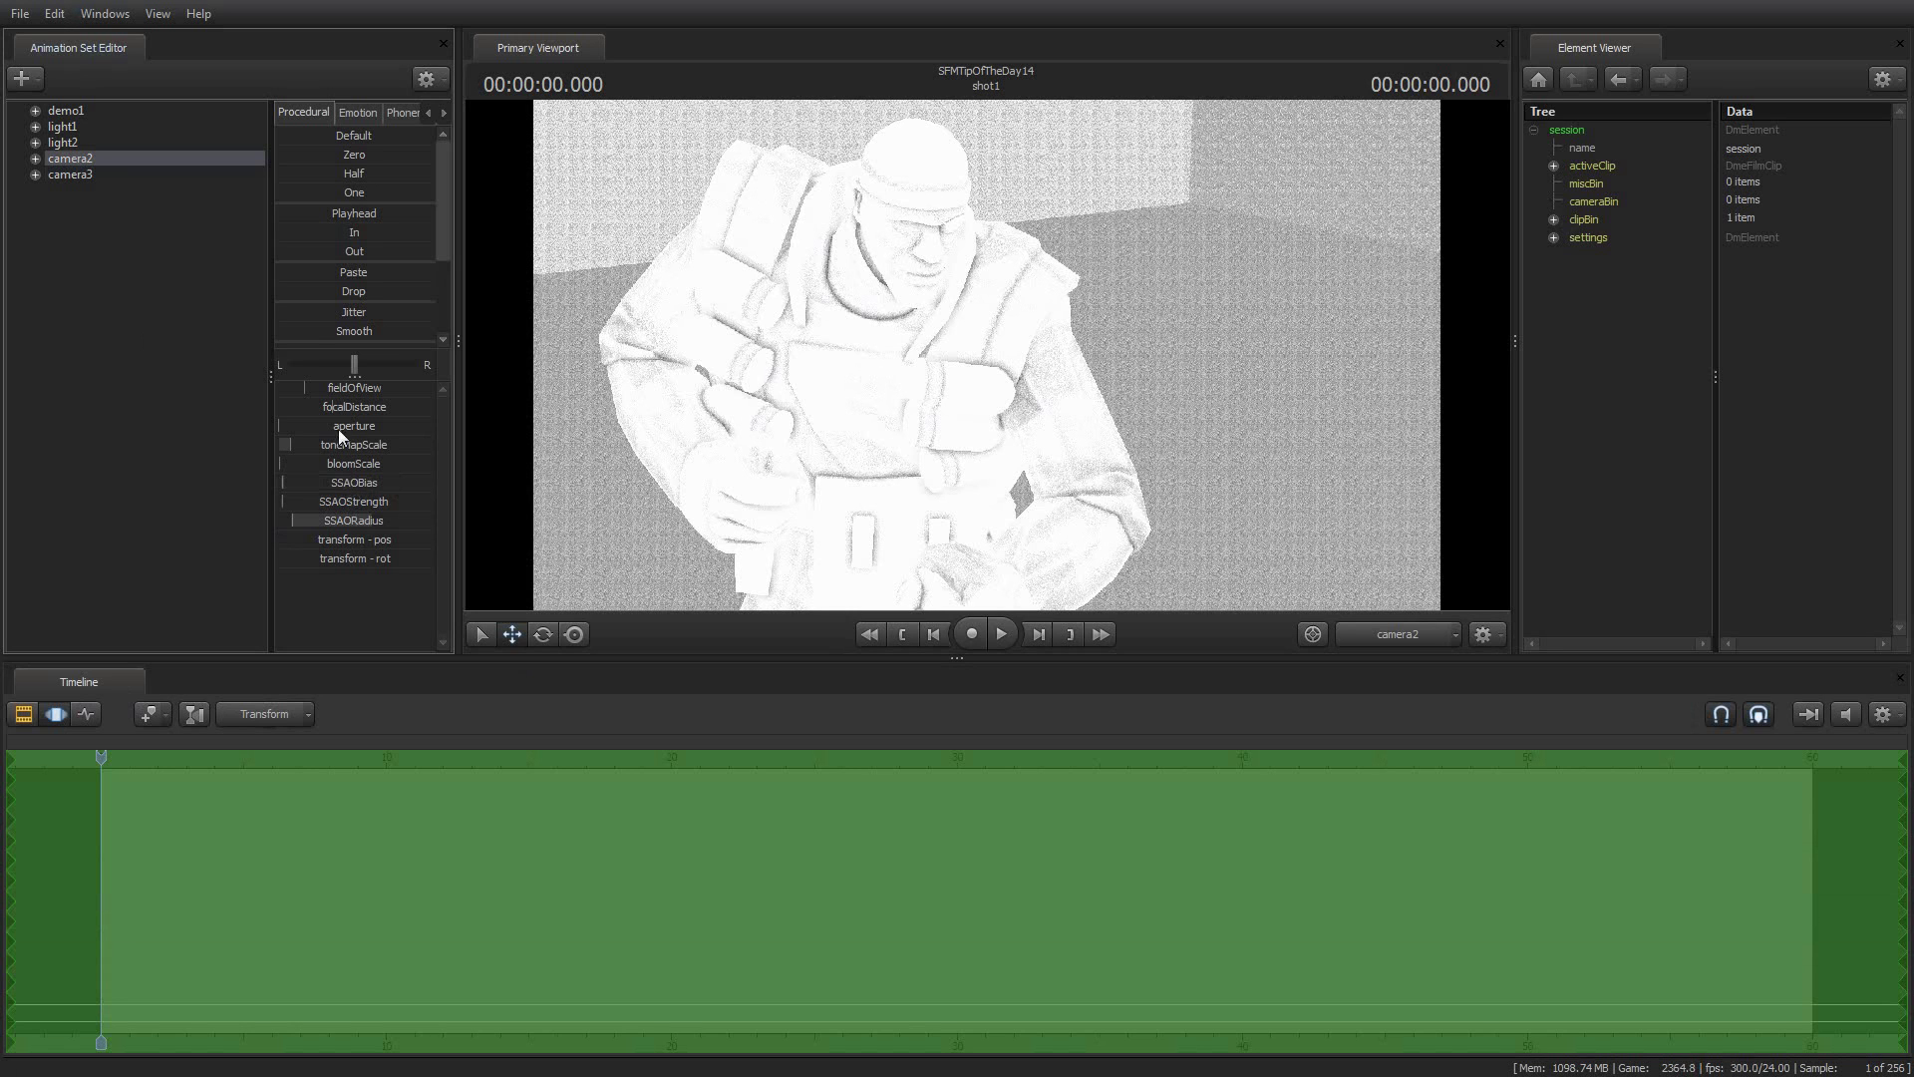
mouse_move(368, 520)
left_mouse_down()
mouse_move(439, 520)
mouse_move(288, 520)
mouse_move(307, 519)
left_mouse_up()
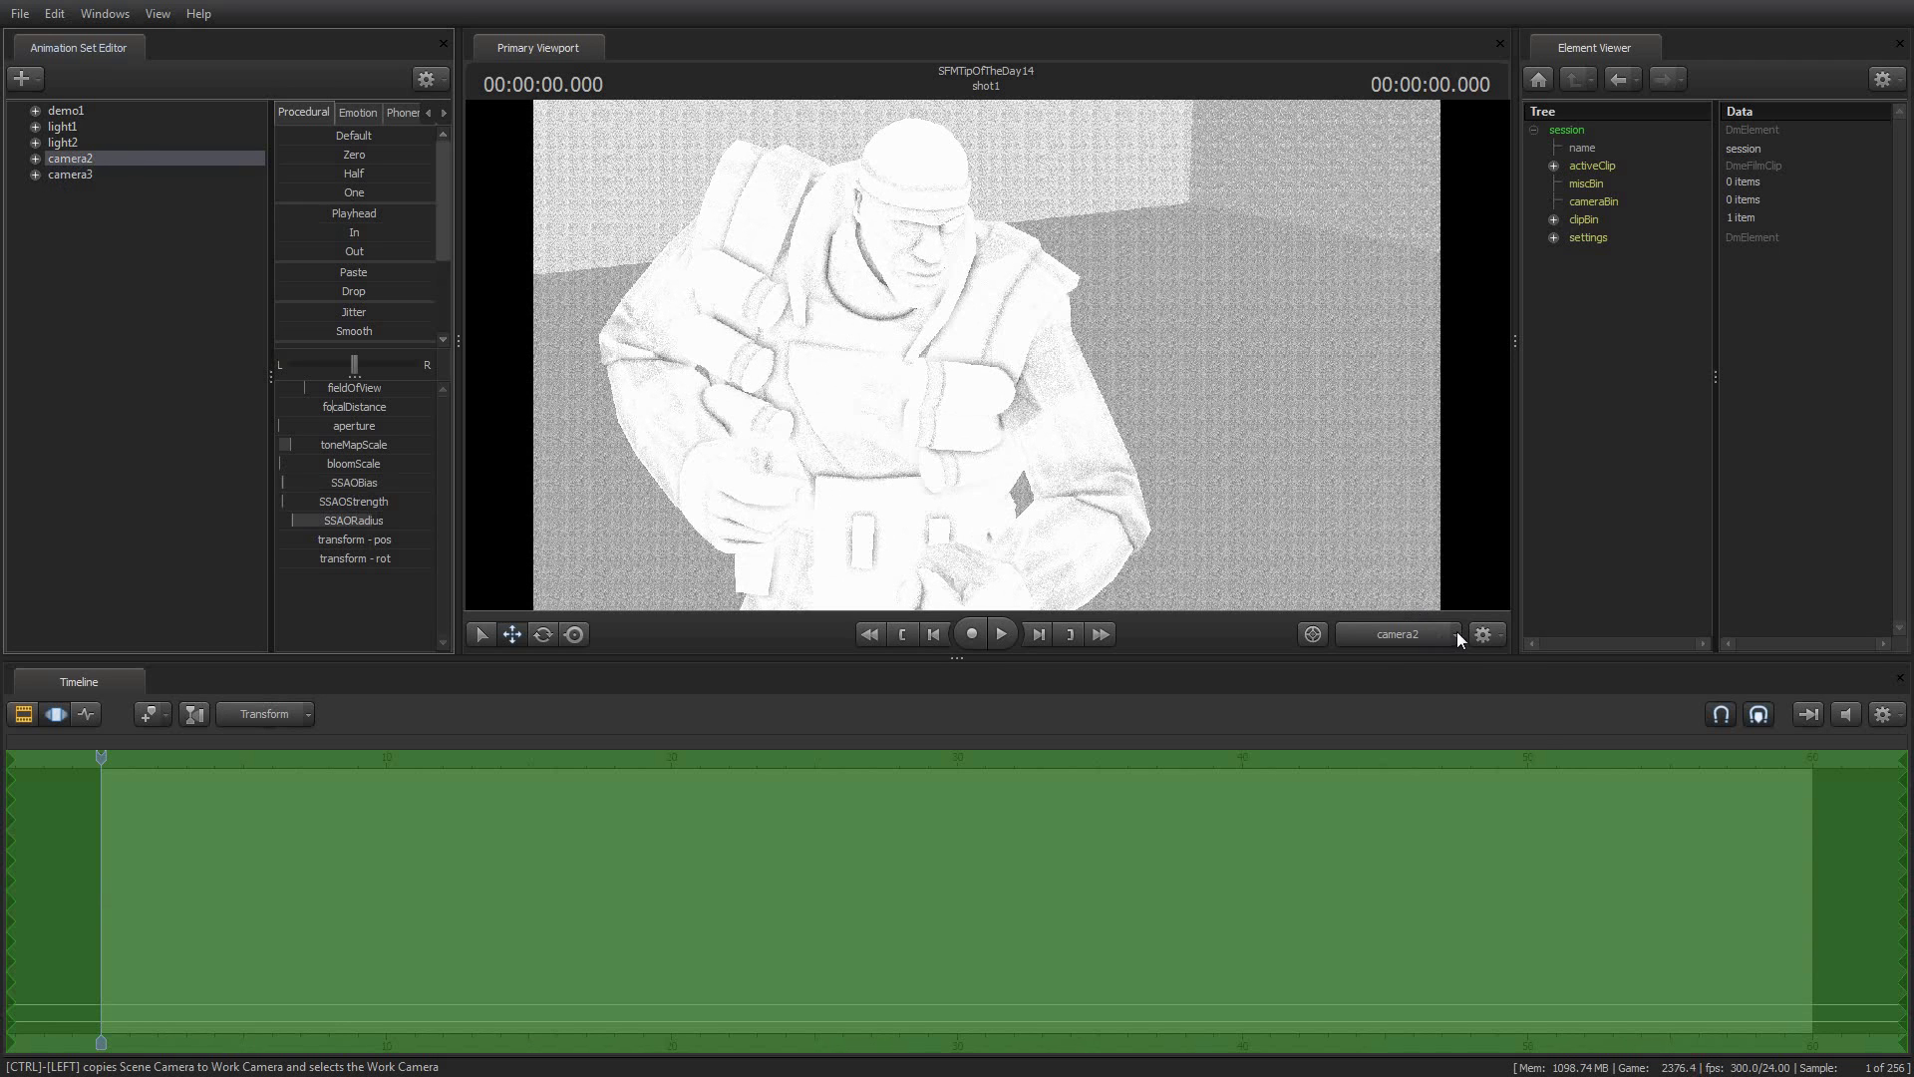
Step: Select the camera3 animation set, change the scene camera to camera3, and return to the Clip Editor
left_click(1456, 634)
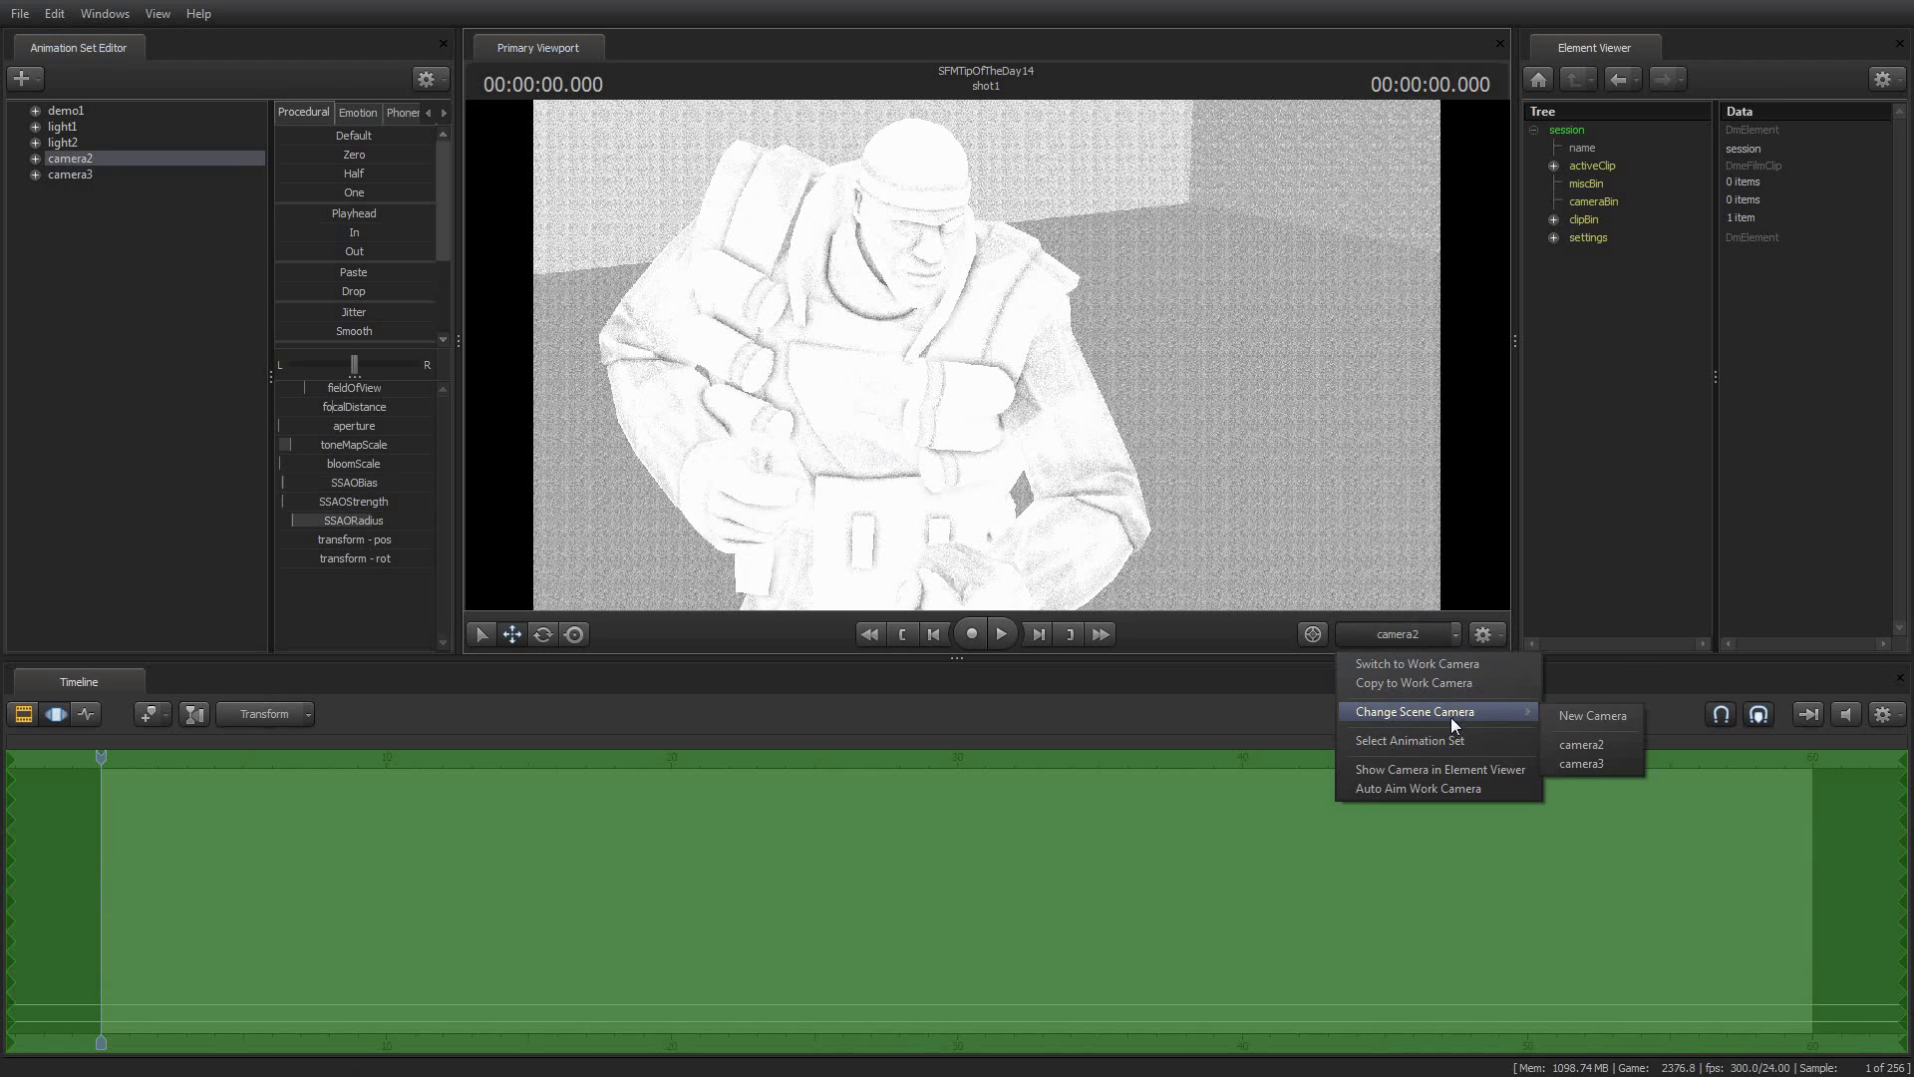
left_click(69, 174)
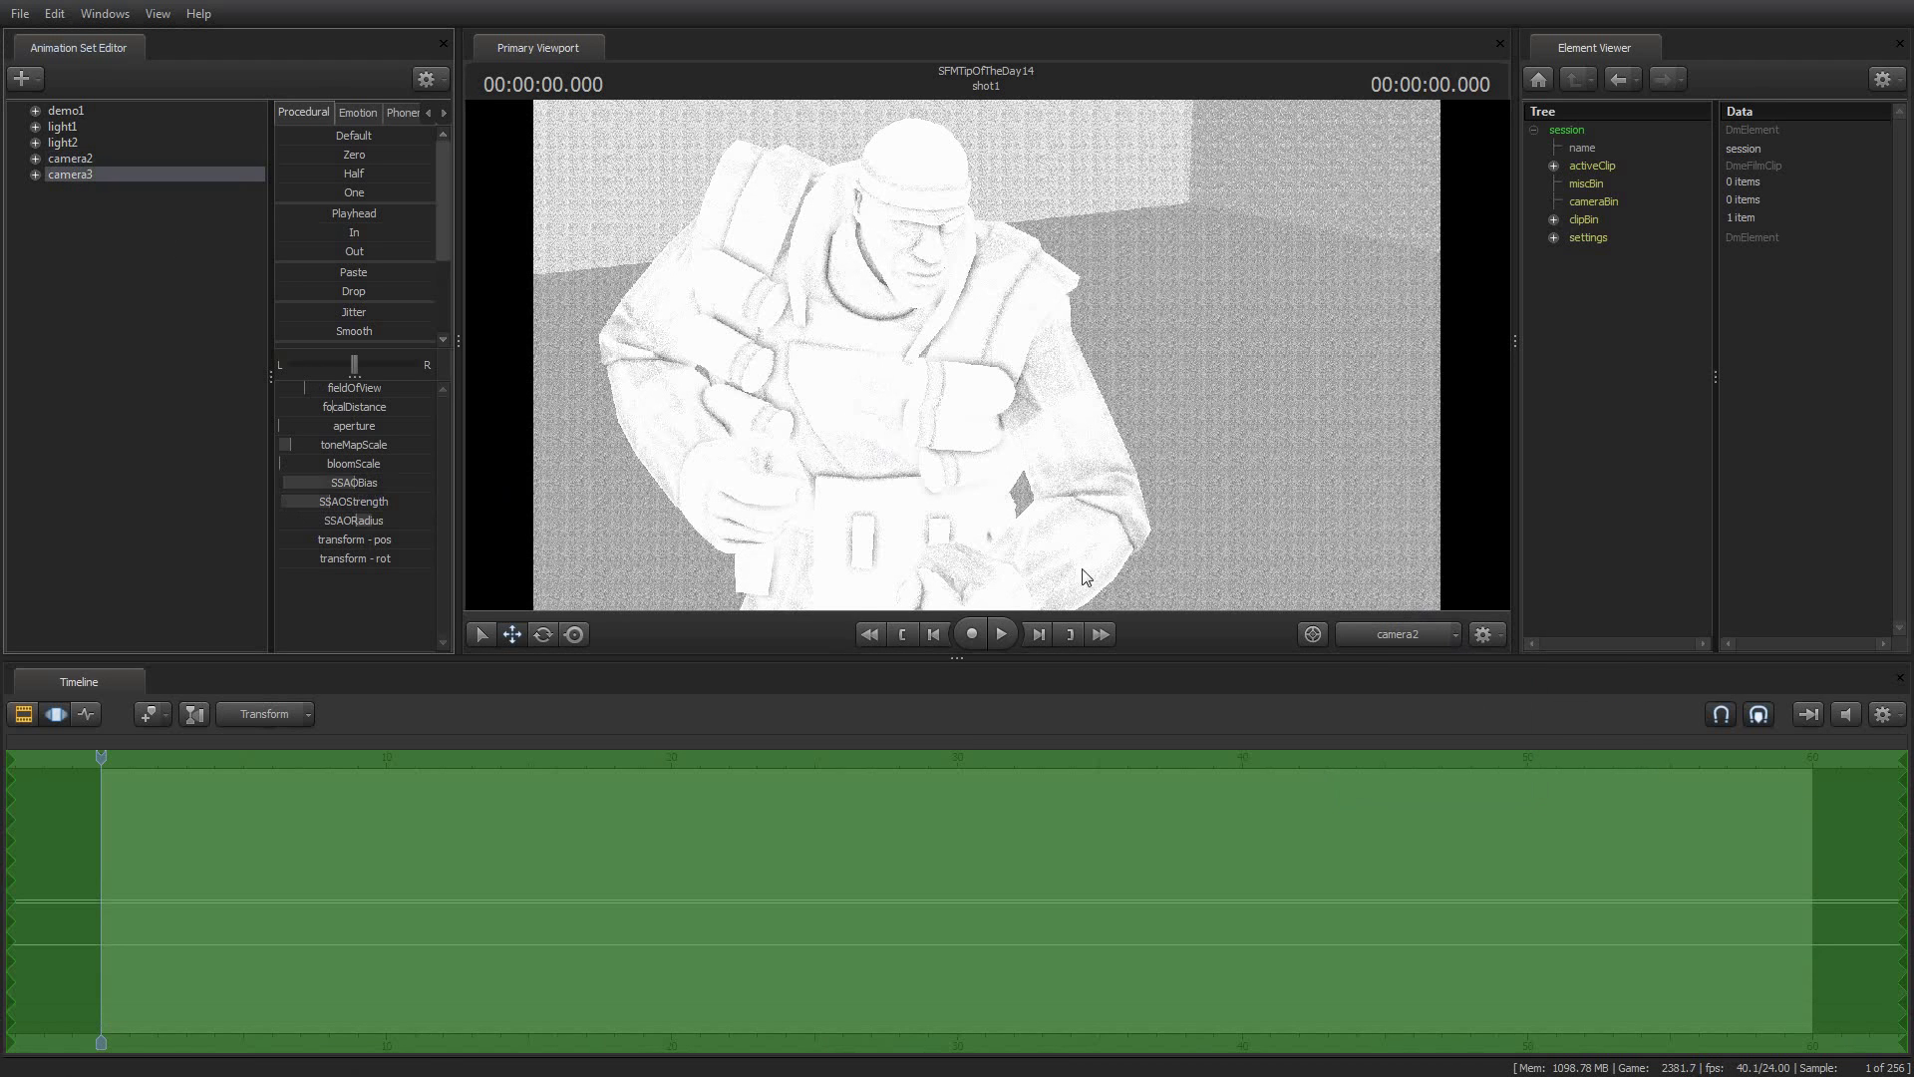
left_click(1457, 636)
mouse_move(1440, 713)
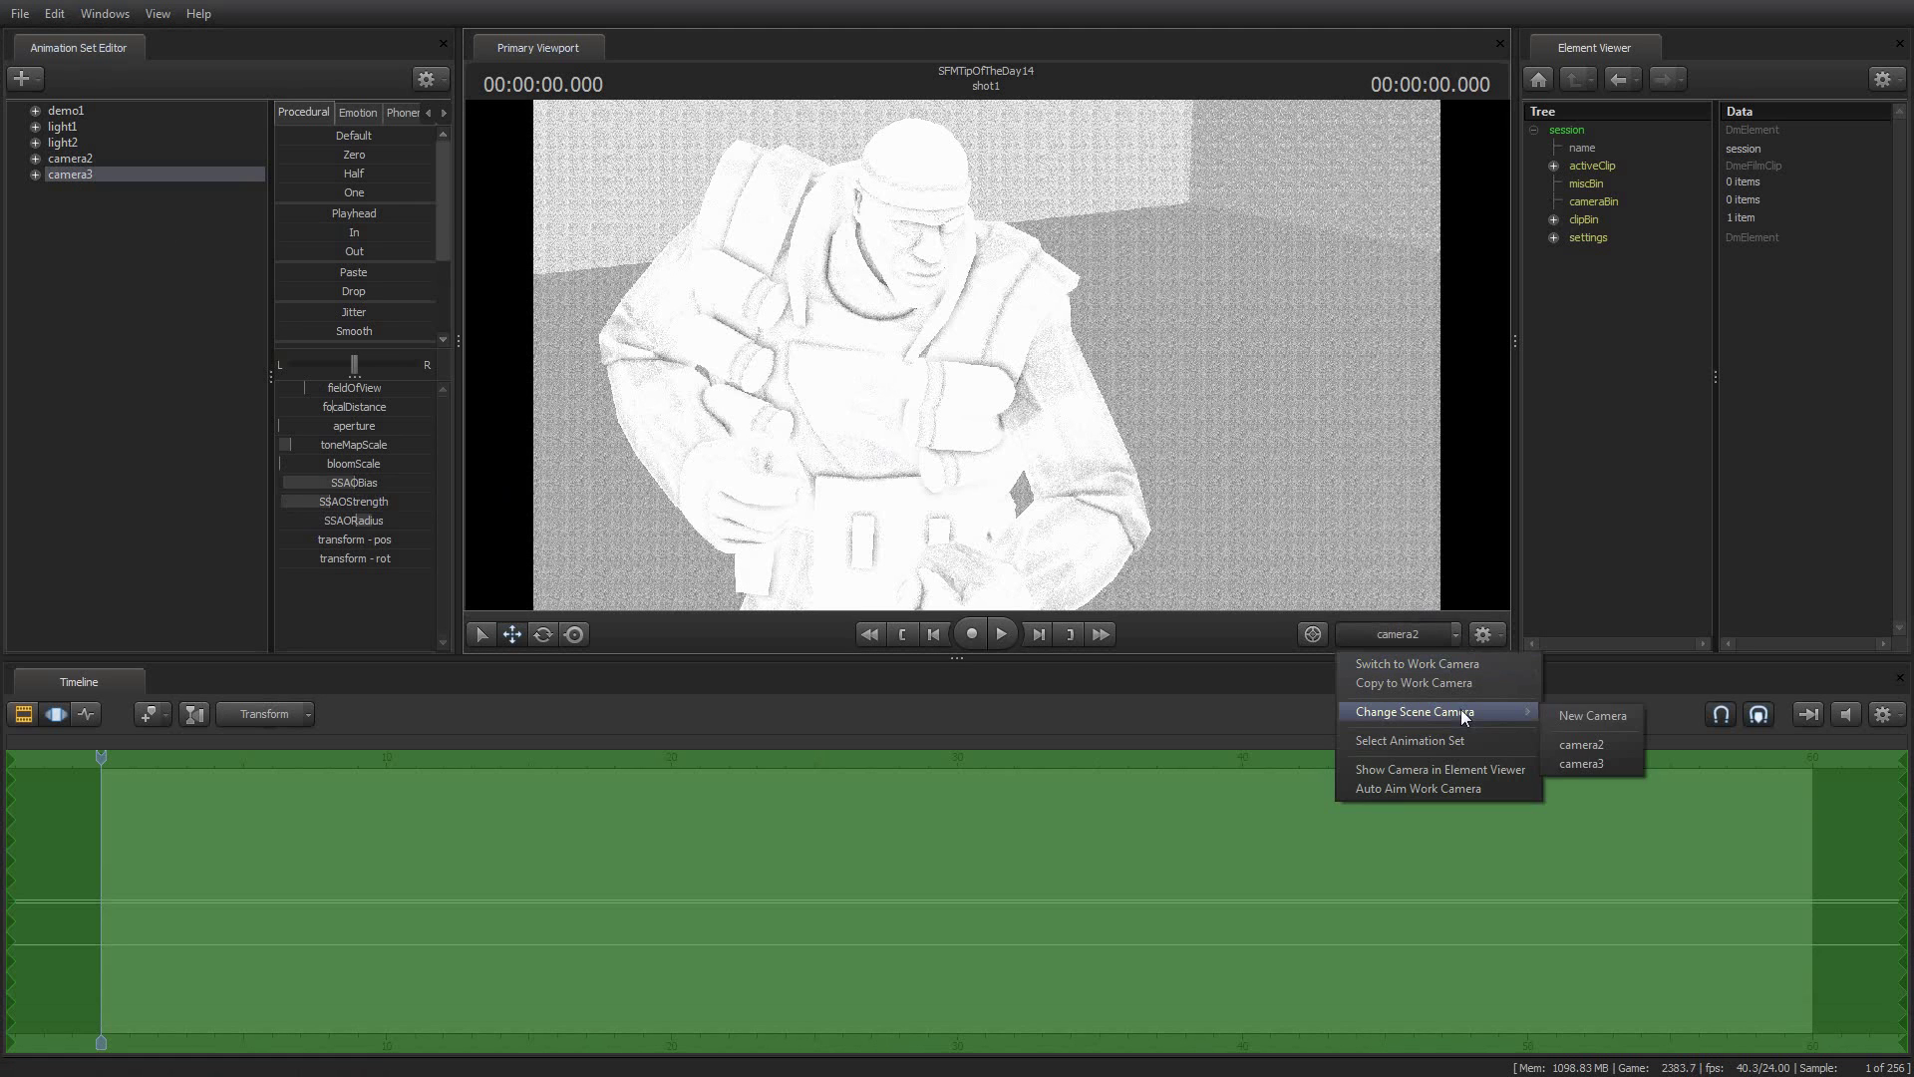
left_click(1624, 764)
left_click(22, 714)
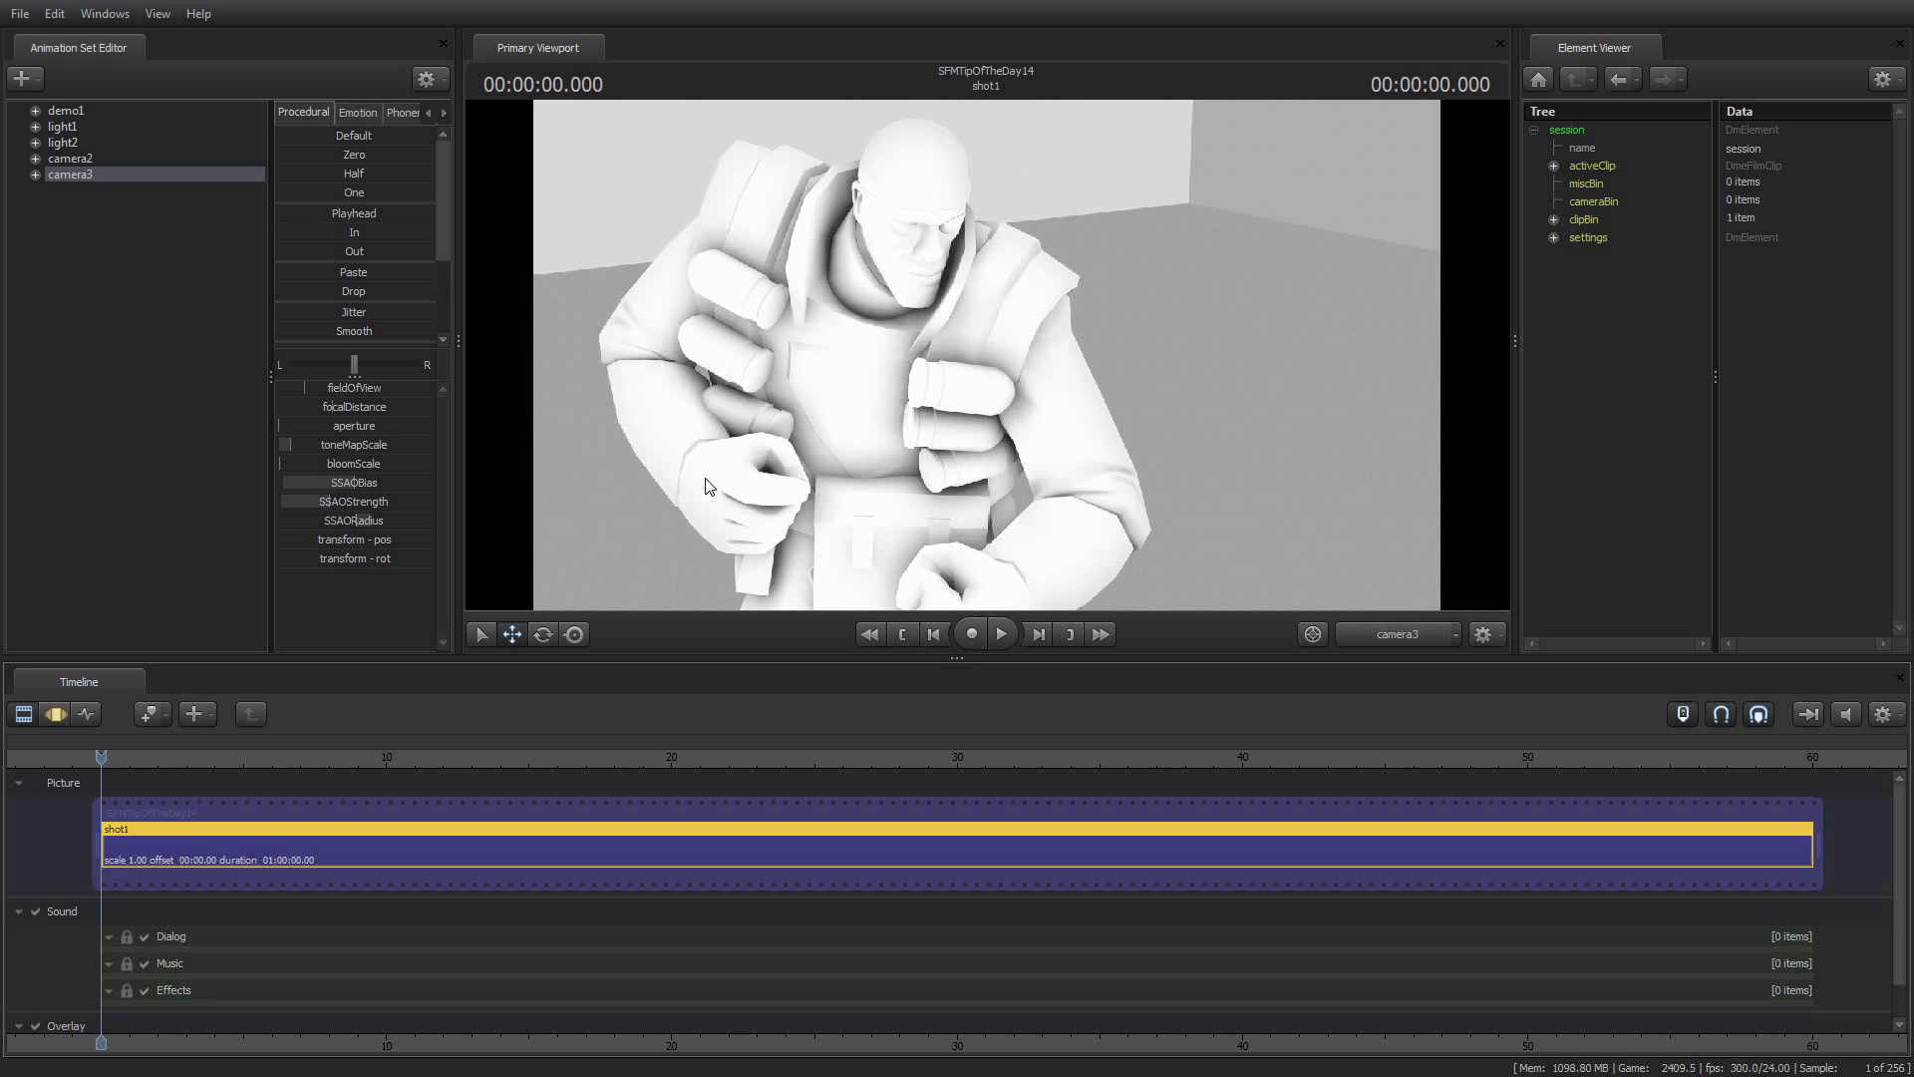
Step: Turn off Show Ambient Occlusion in the Progressive Refinement Settings while leaving Ambient Occlusion enabled
right_click(824, 374)
left_click(894, 391)
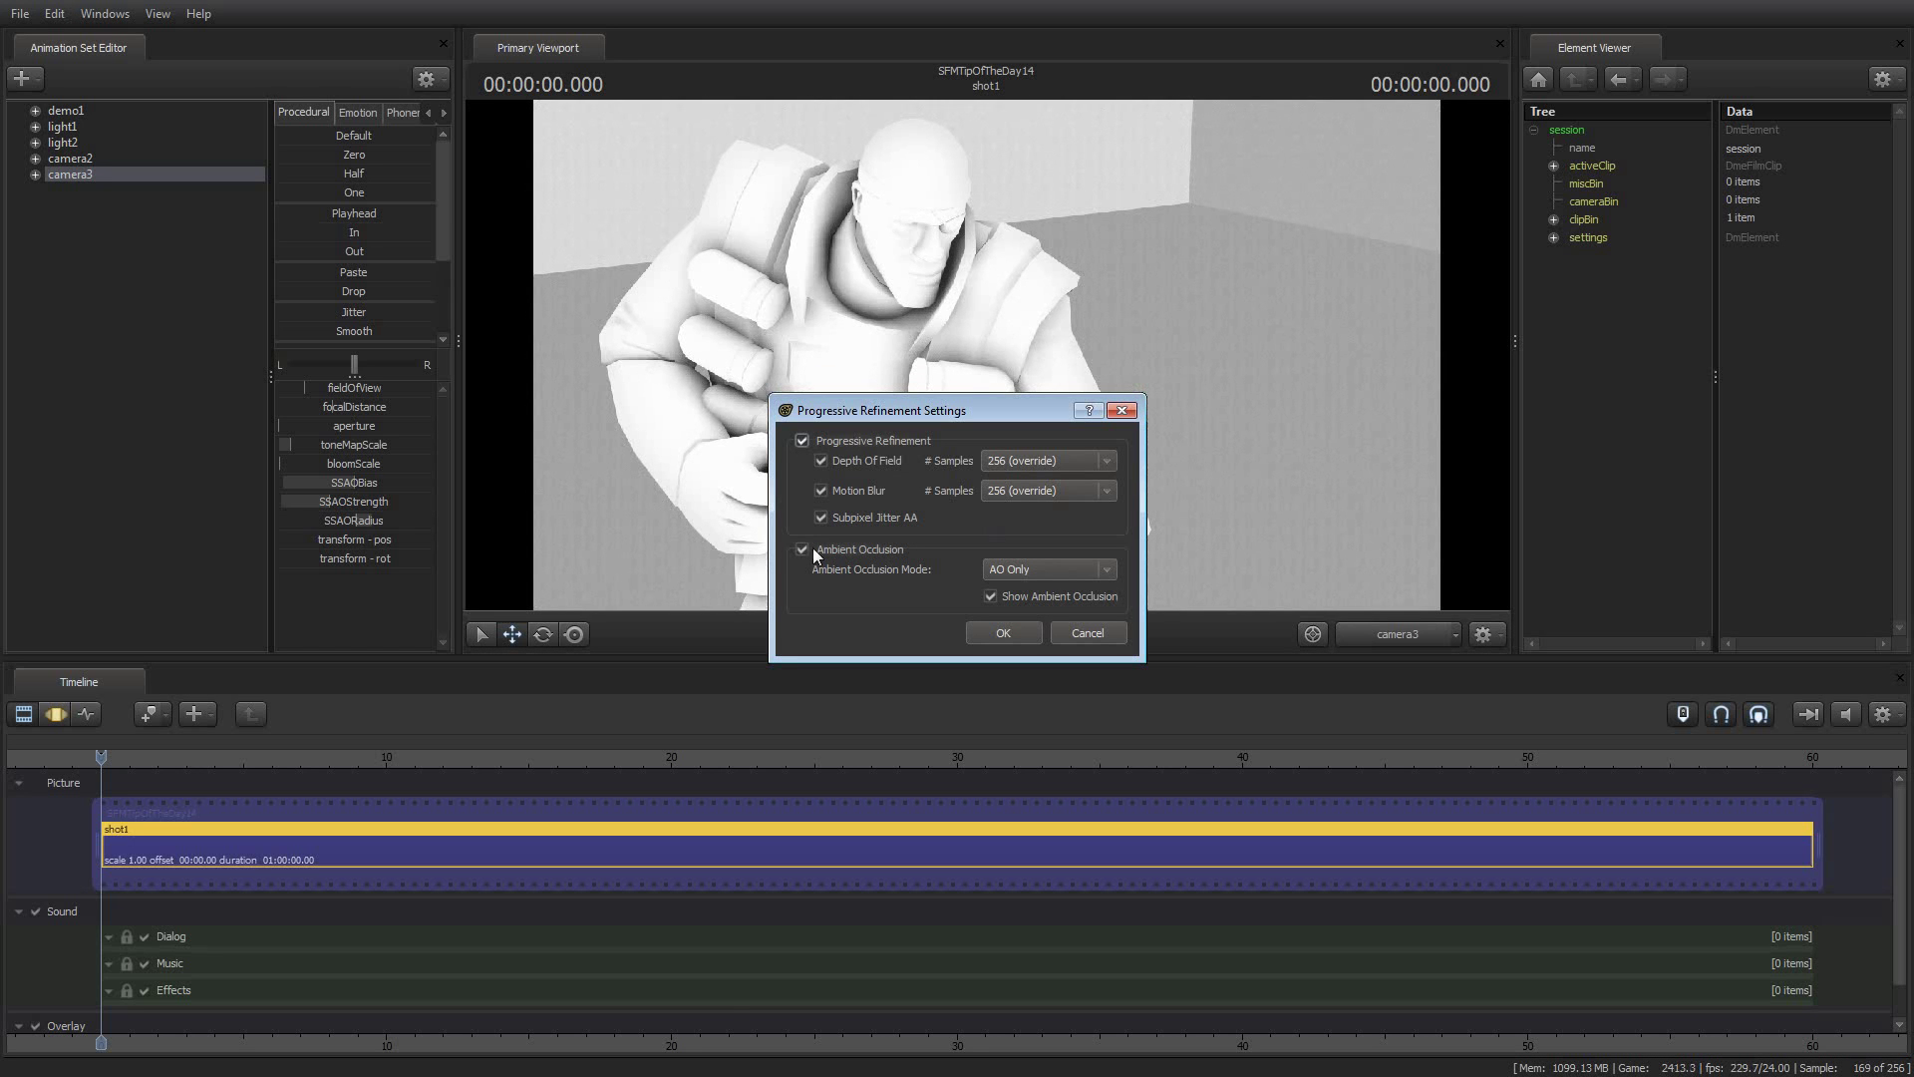
left_click(991, 595)
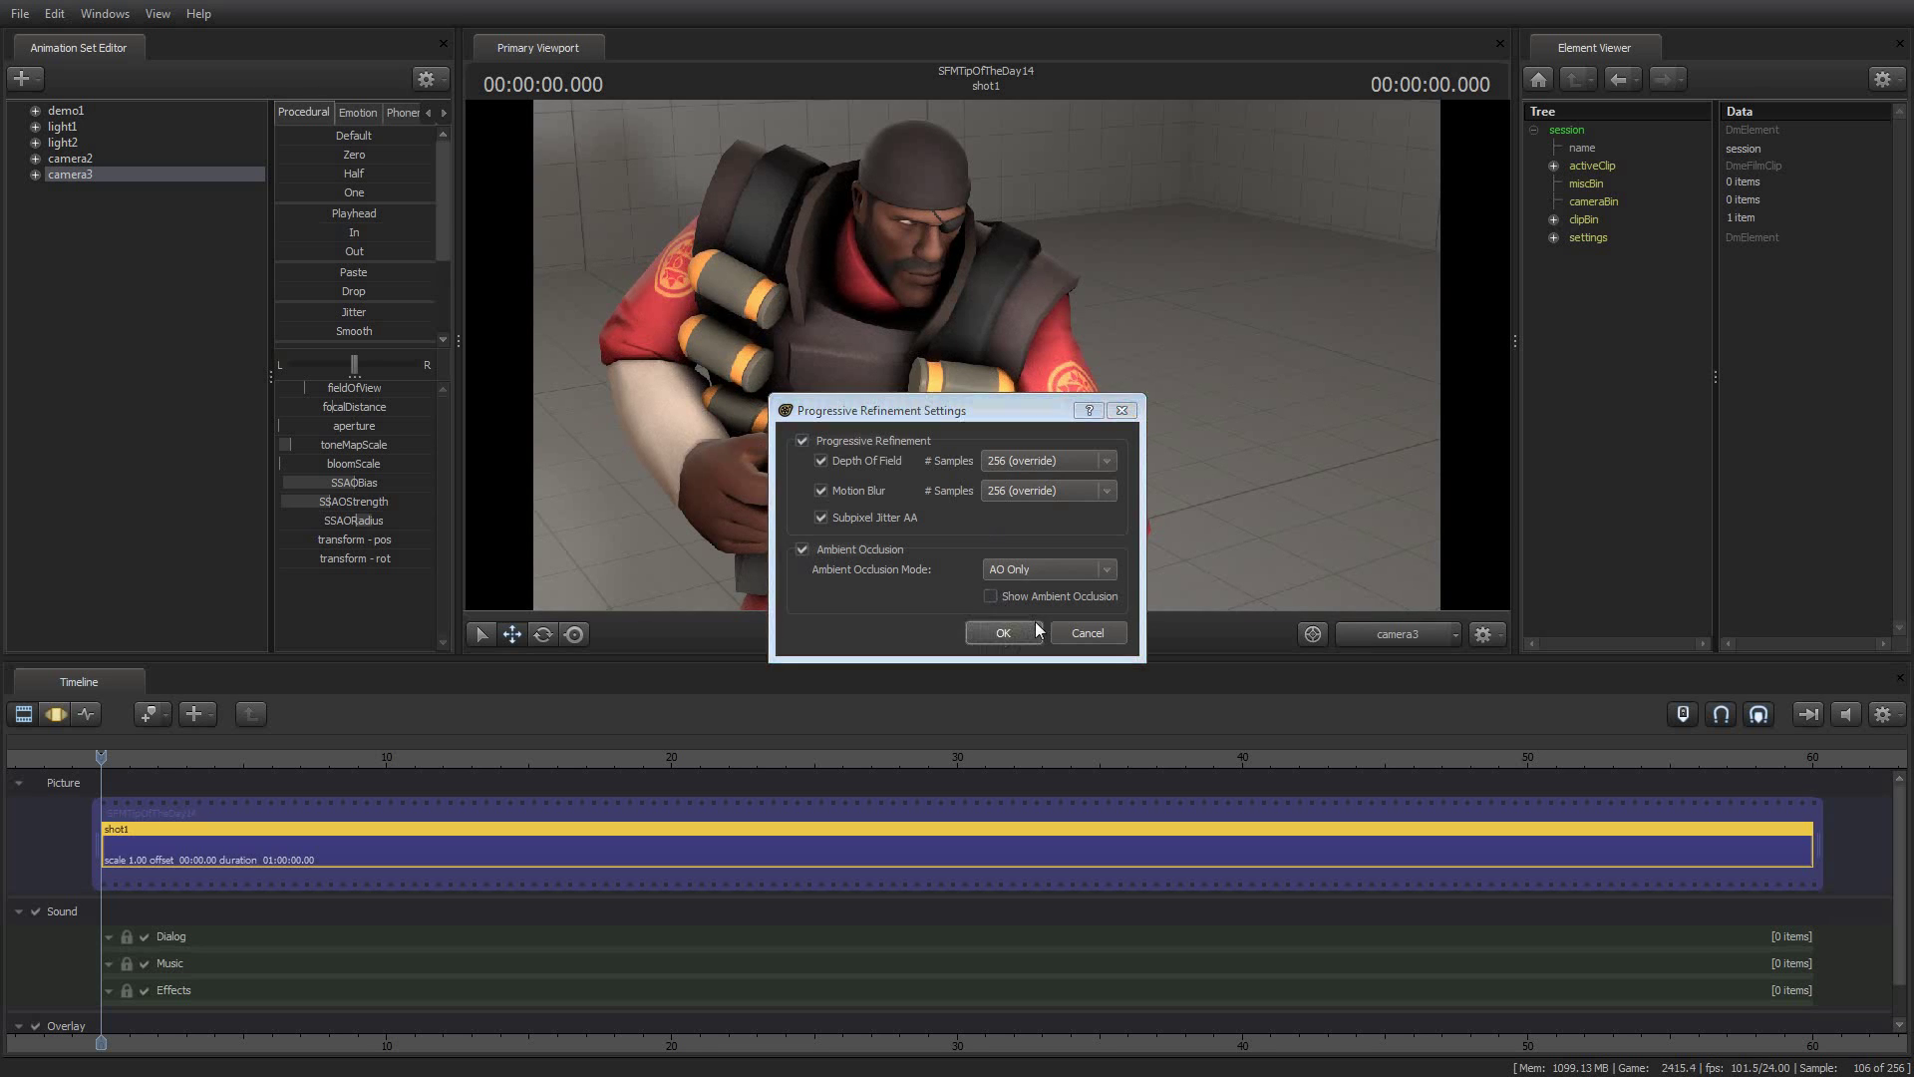
left_click(1003, 632)
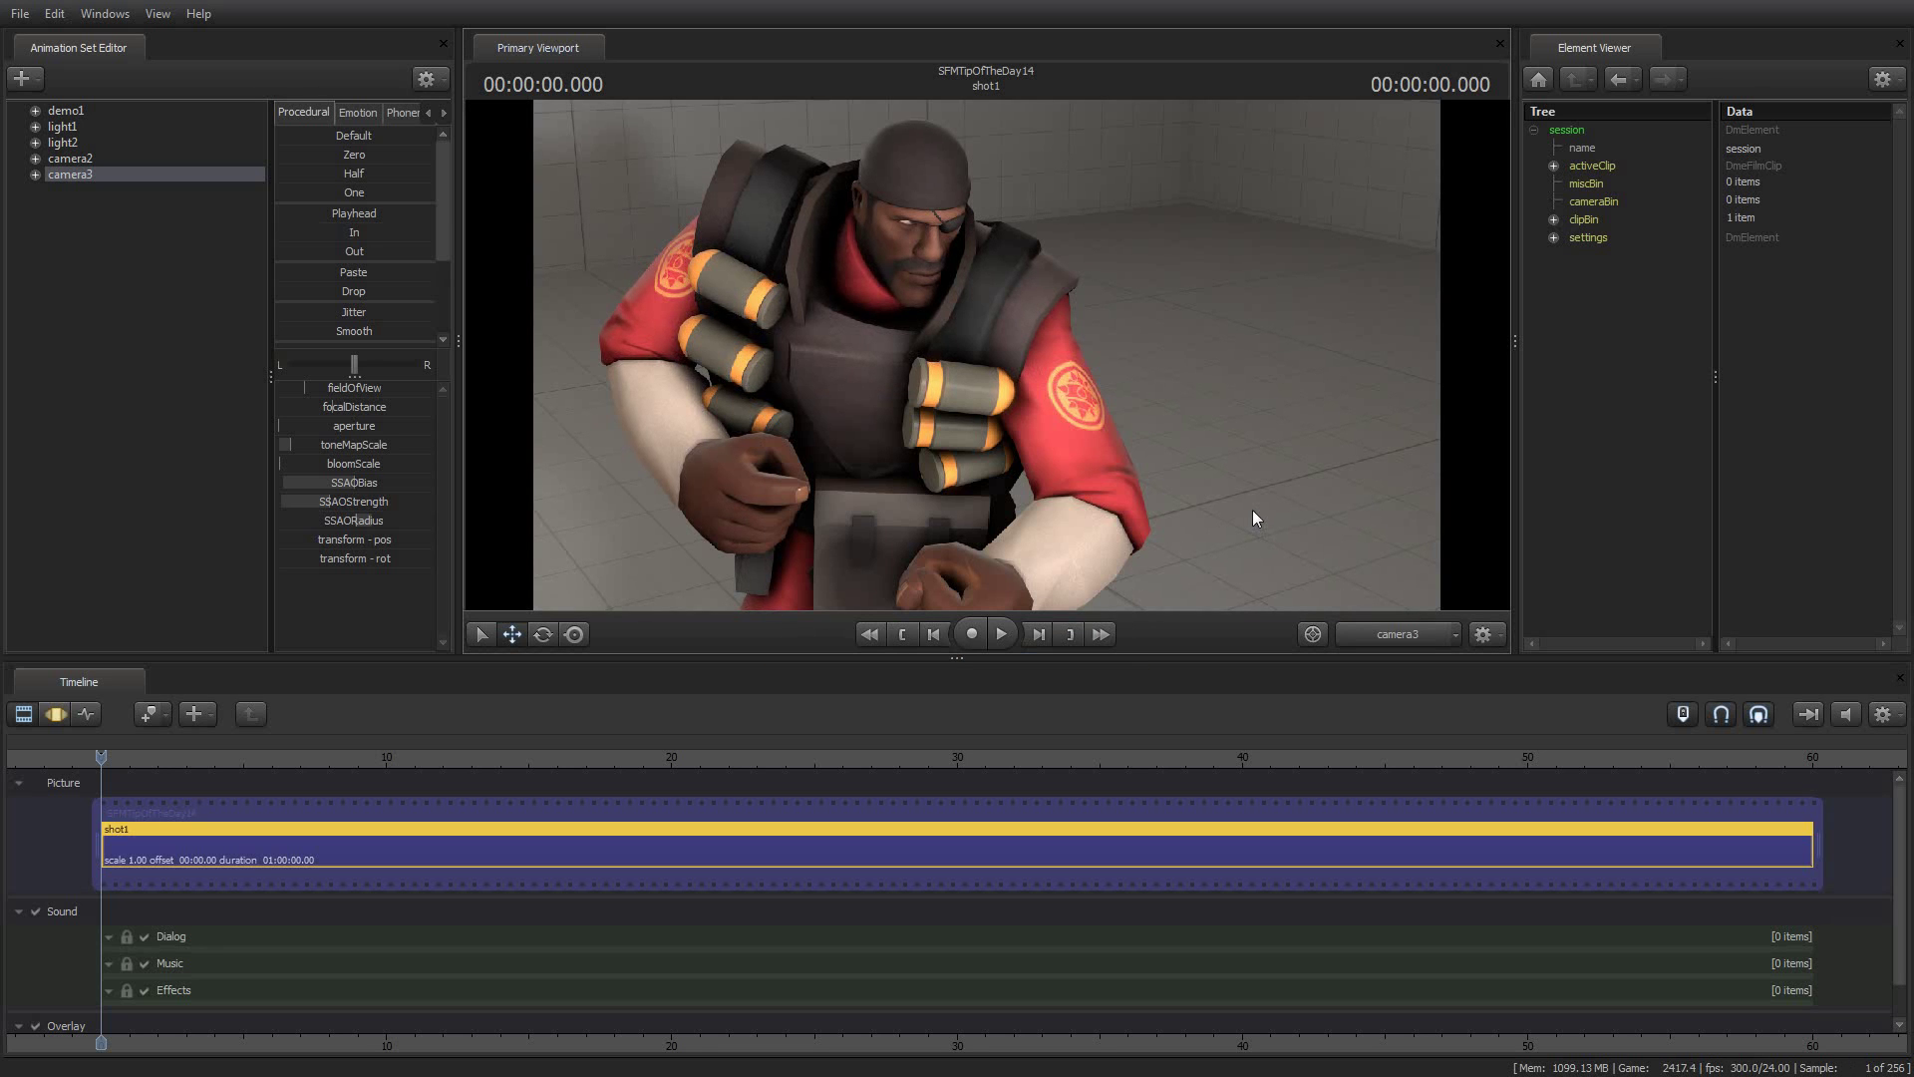